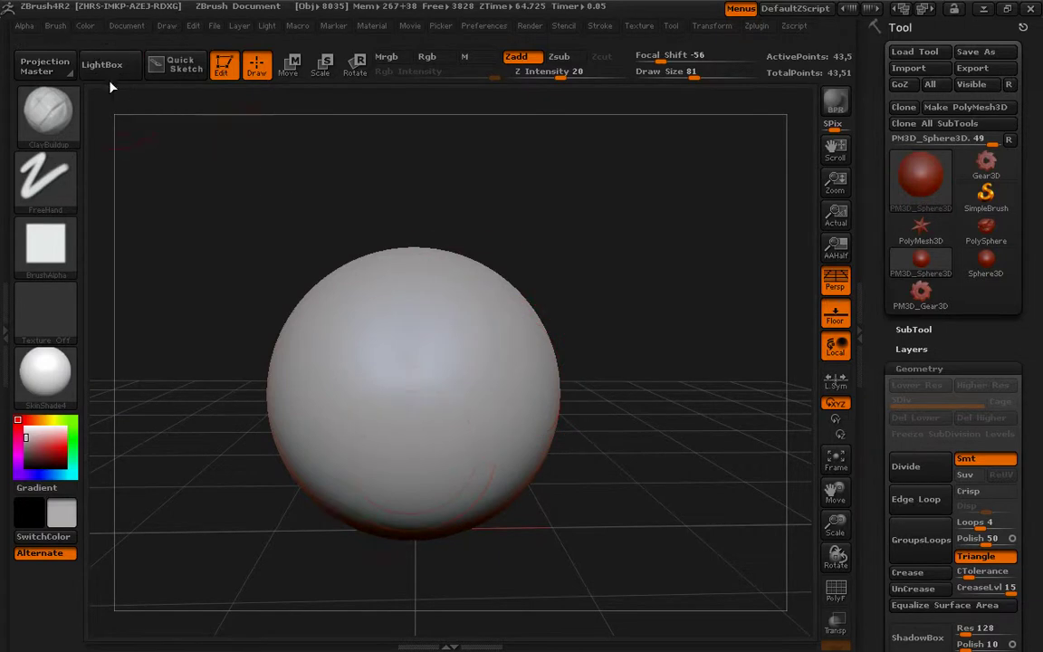
# Step: Browse the LightBox Project files, then show the sphere's DynaMesh settings at resolution 128
pyautogui.click(100, 66)
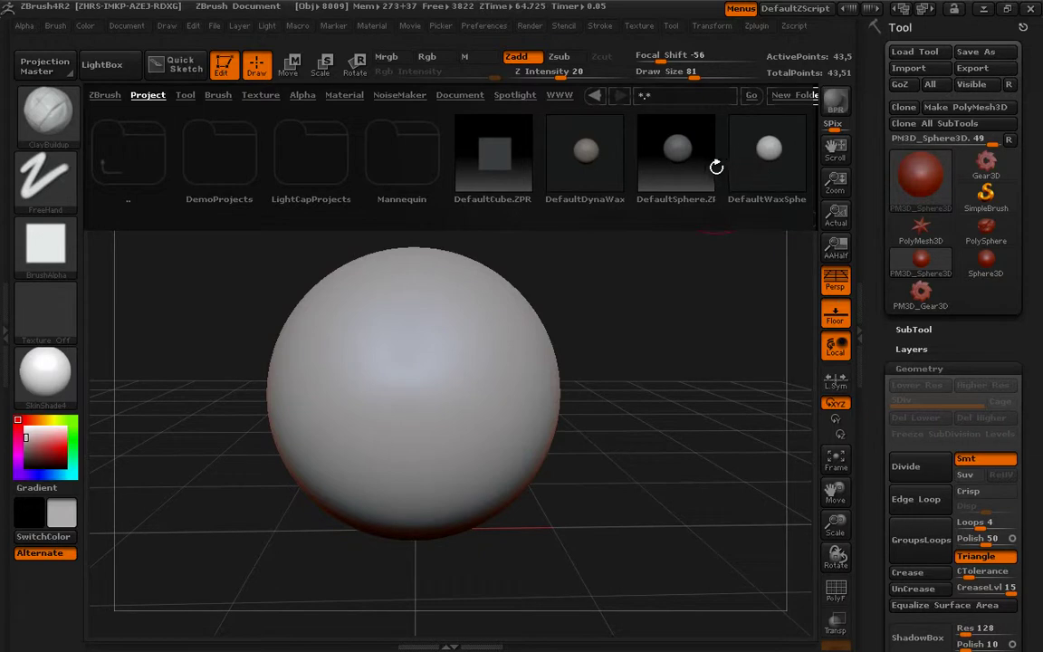
pyautogui.moveTo(712, 163); pyautogui.dragTo(605, 217)
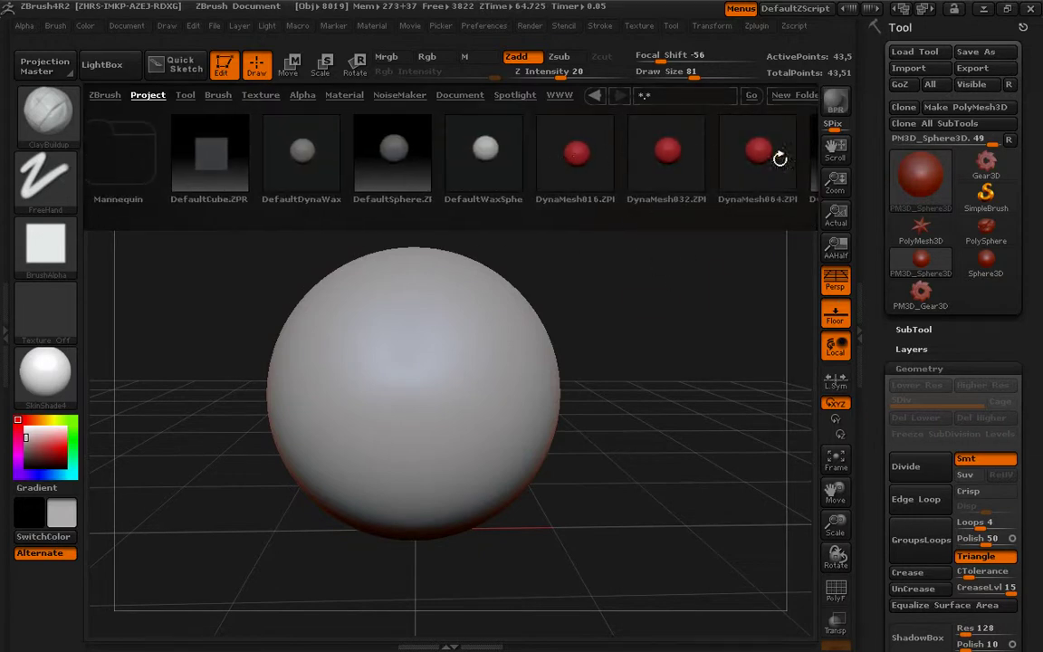
pyautogui.click(114, 64)
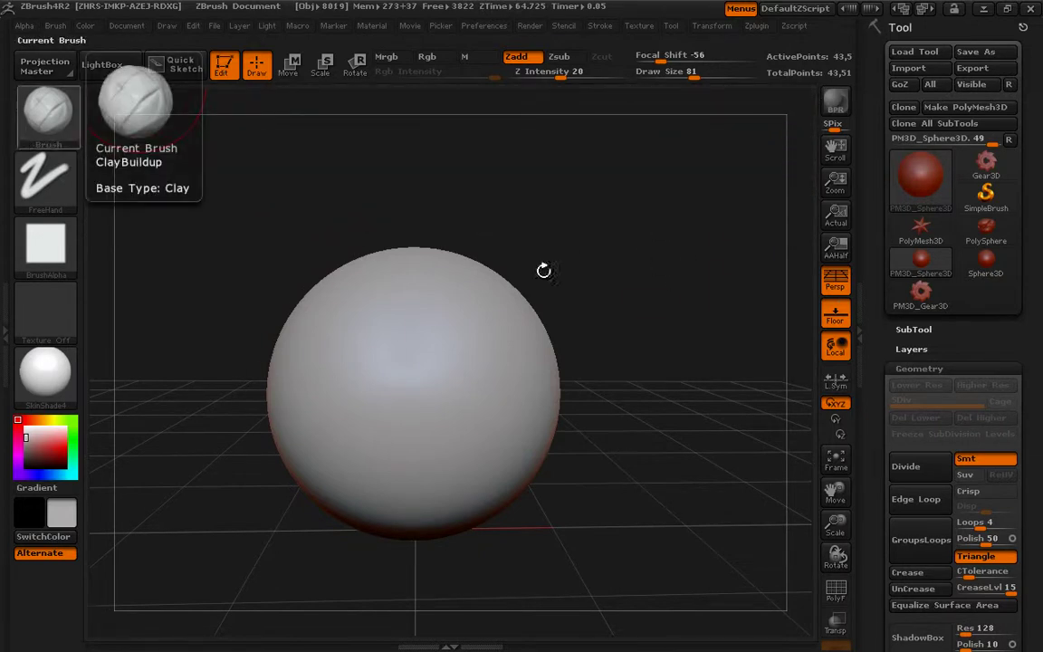
pyautogui.scroll(-8, 944, 357)
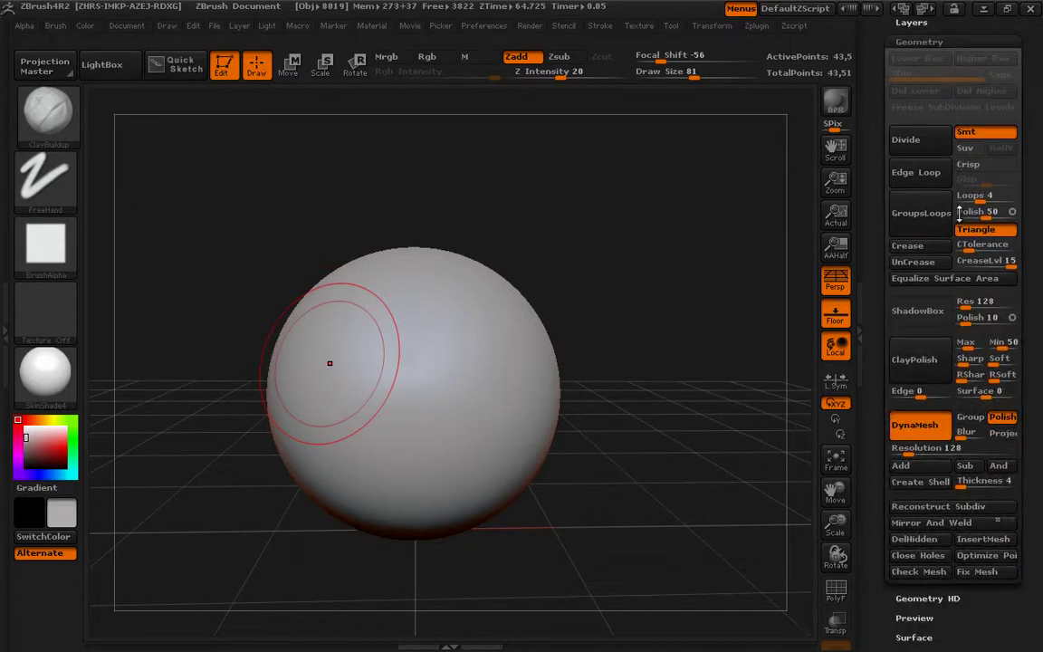
pyautogui.scroll(1, 941, 362)
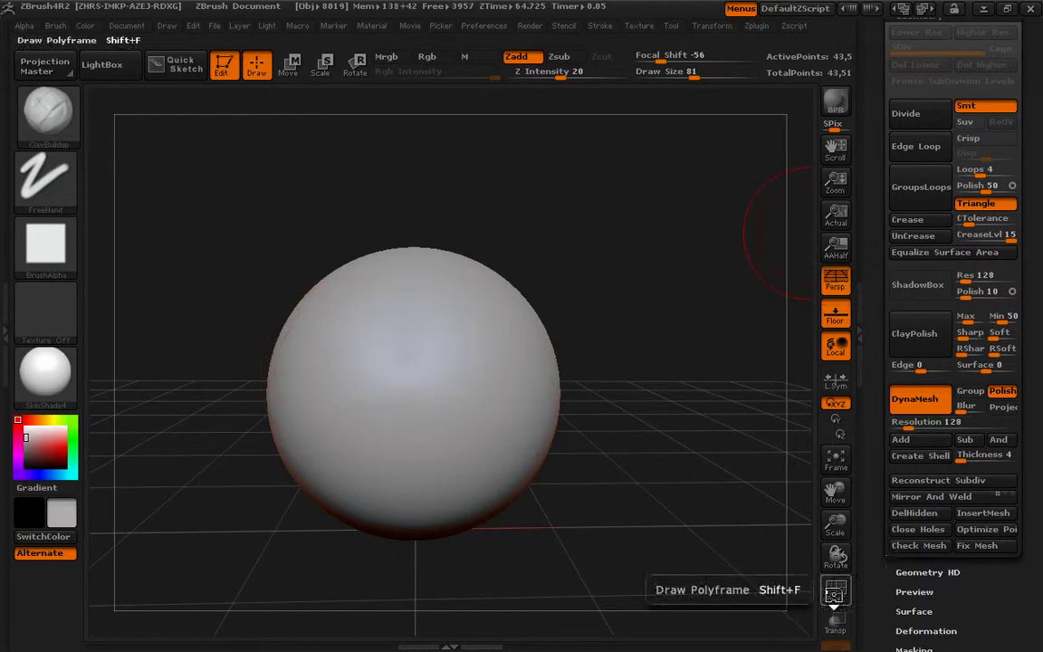
# Step: Turn on PolyF and orbit around the resolution-128 DynaMesh sphere to inspect its mesh
pyautogui.click(834, 589)
pyautogui.moveTo(682, 533)
pyautogui.mouseDown()
pyautogui.moveTo(638, 561)
pyautogui.moveTo(659, 505)
pyautogui.moveTo(611, 388)
pyautogui.mouseUp()
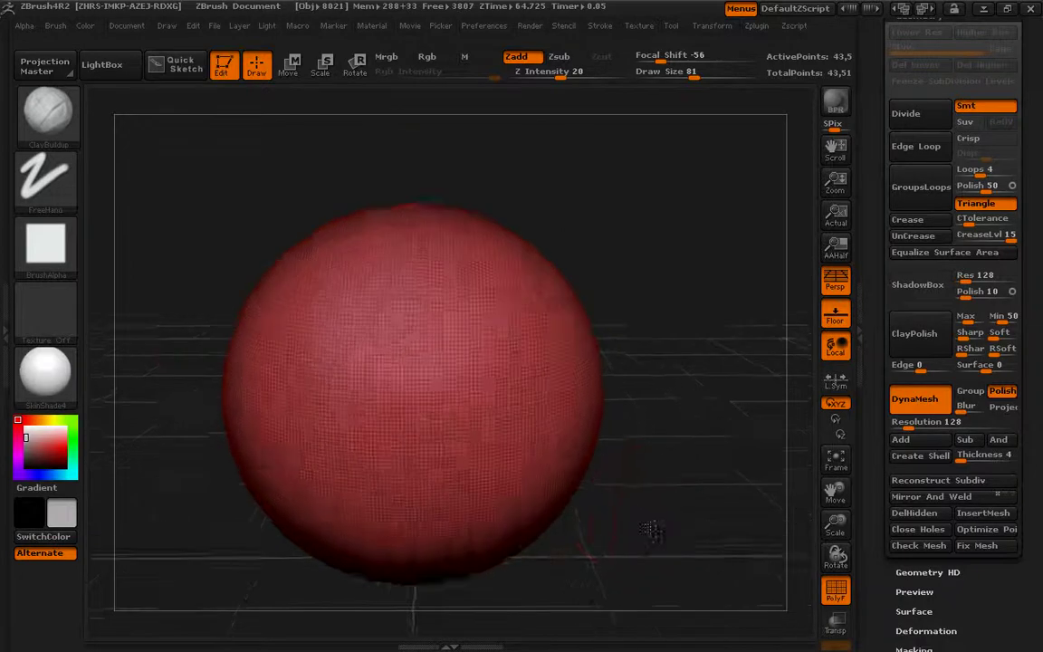
pyautogui.moveTo(552, 353); pyautogui.dragTo(416, 230)
pyautogui.moveTo(296, 265); pyautogui.dragTo(326, 184)
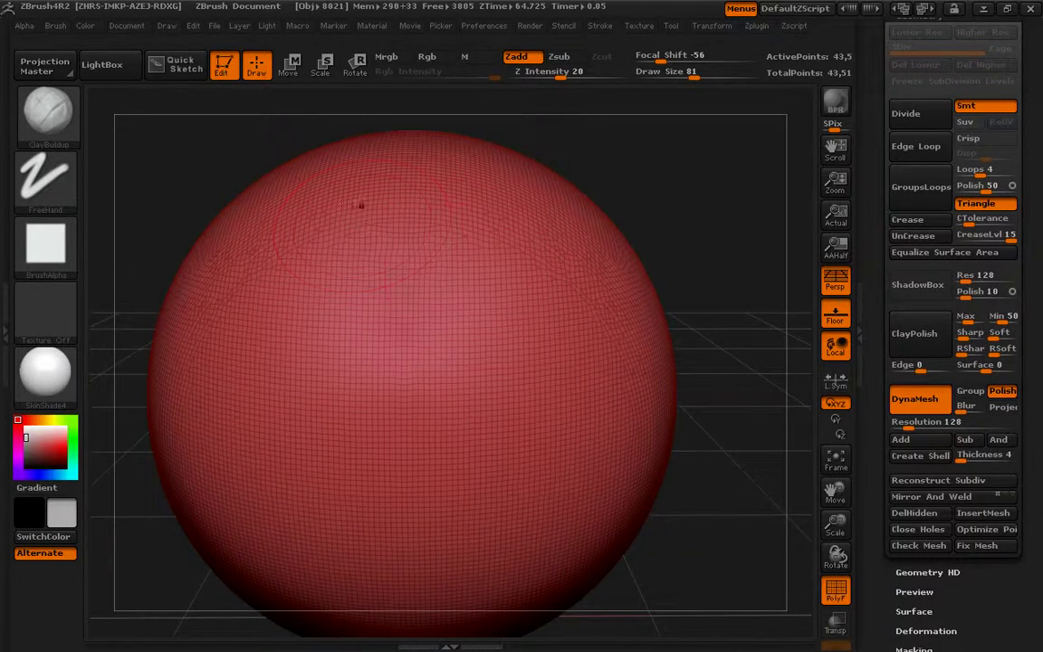
pyautogui.moveTo(724, 480)
pyautogui.mouseDown()
pyautogui.moveTo(683, 501)
pyautogui.moveTo(479, 462)
pyautogui.mouseUp()
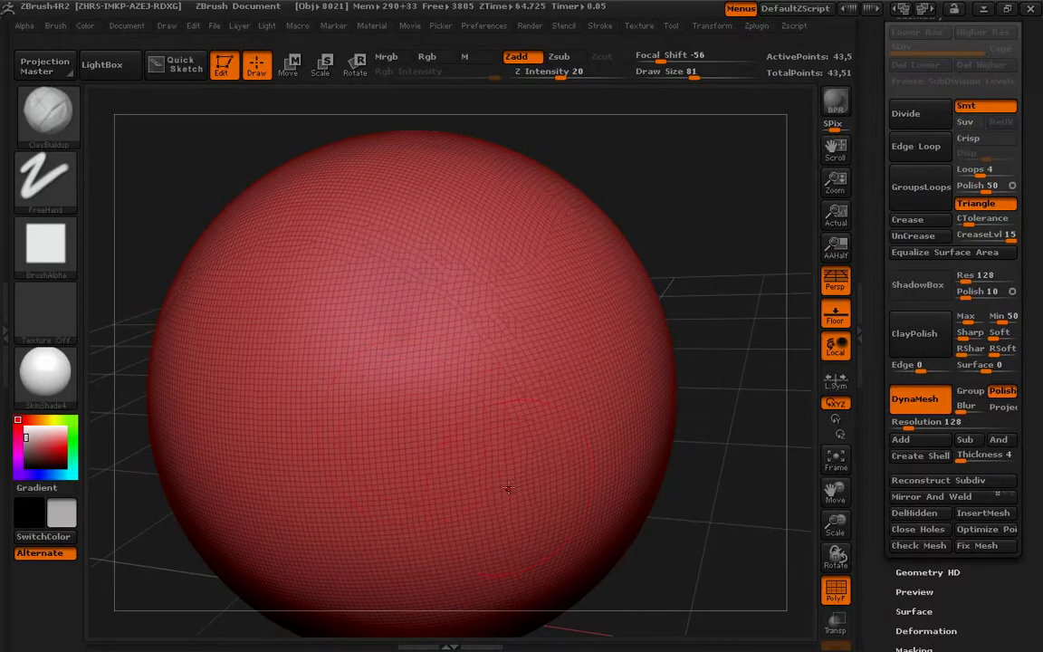
pyautogui.moveTo(703, 542); pyautogui.dragTo(663, 466)
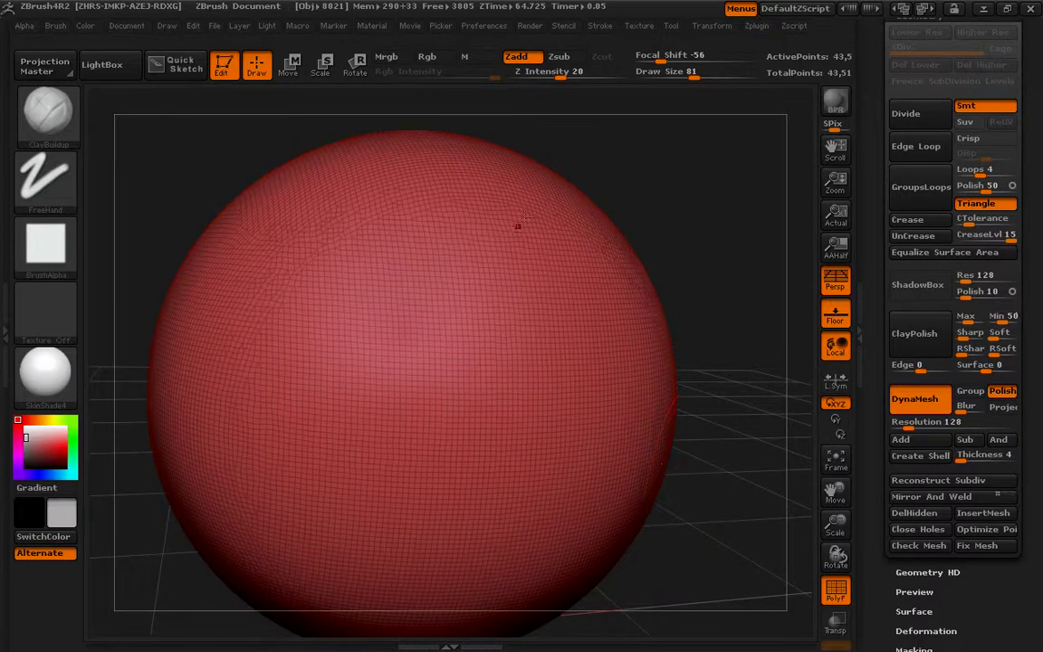
# Step: Load the Gear3D primitive and convert it into the polymesh PM3D_Gear3D_1
pyautogui.scroll(2, 1033, 377)
pyautogui.scroll(5, 1034, 377)
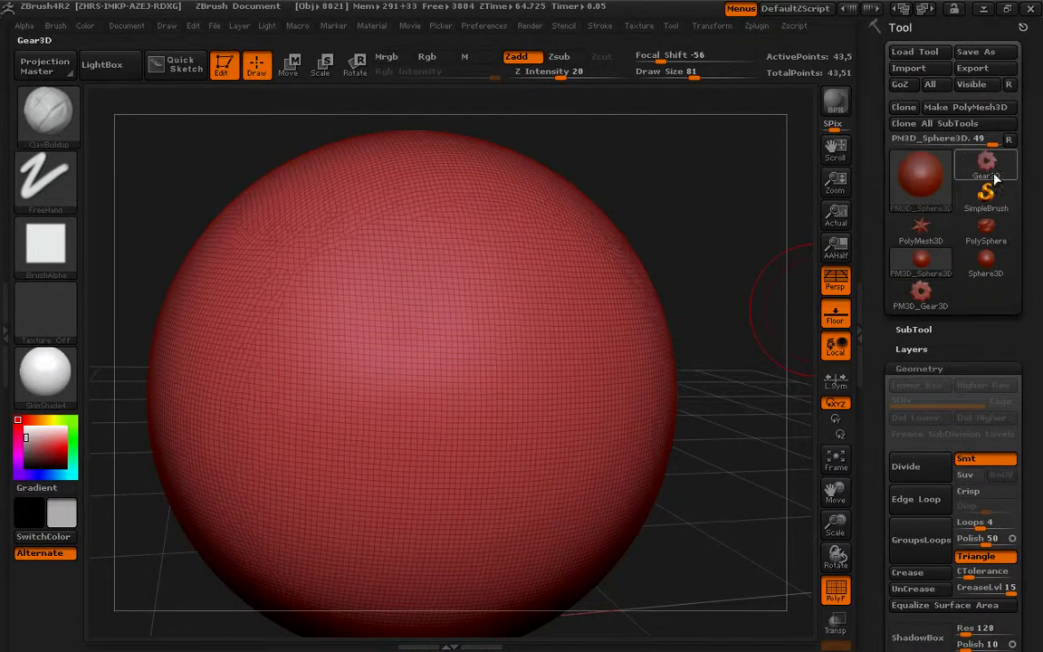
pyautogui.click(986, 161)
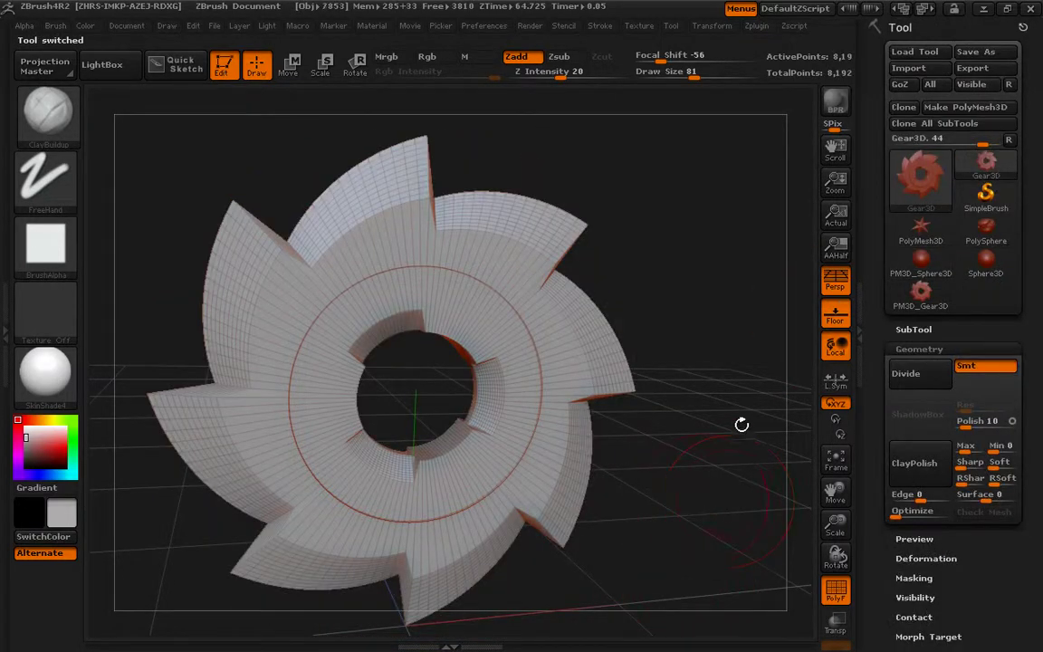
pyautogui.moveTo(705, 489); pyautogui.dragTo(679, 493)
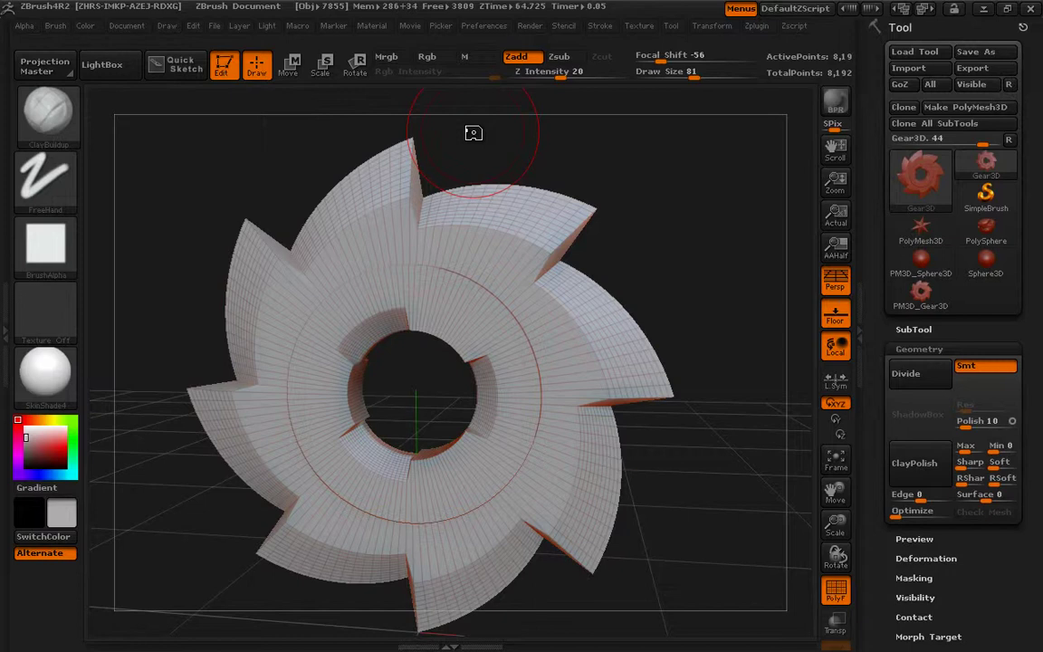
pyautogui.click(964, 107)
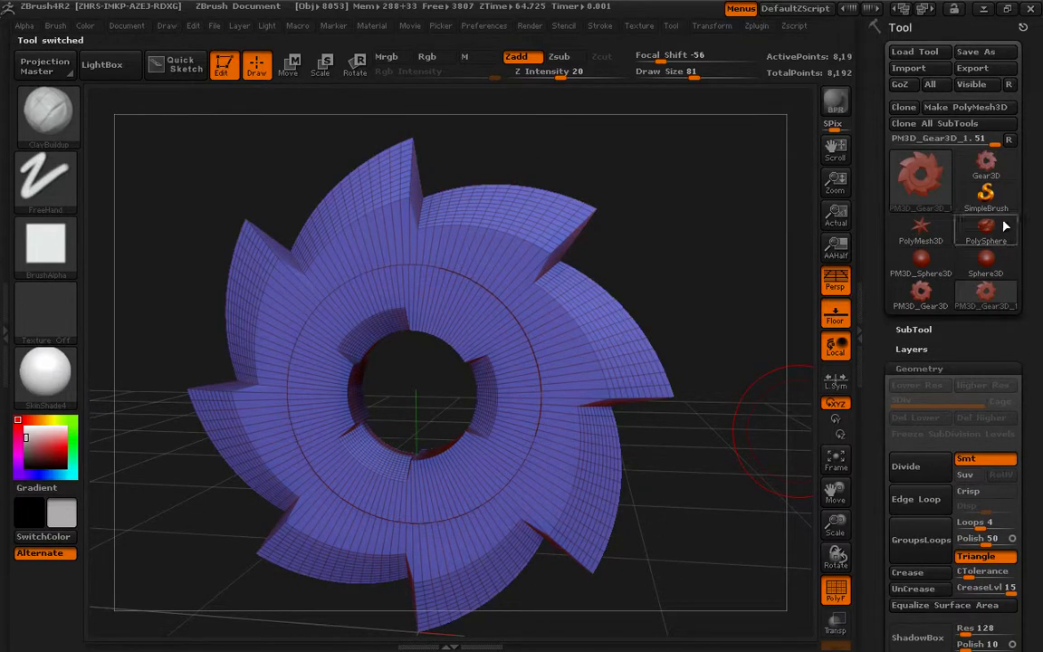
# Step: Test and undo a sculpt stroke, then DynaMesh the gear at resolution 128
pyautogui.scroll(-3, 898, 307)
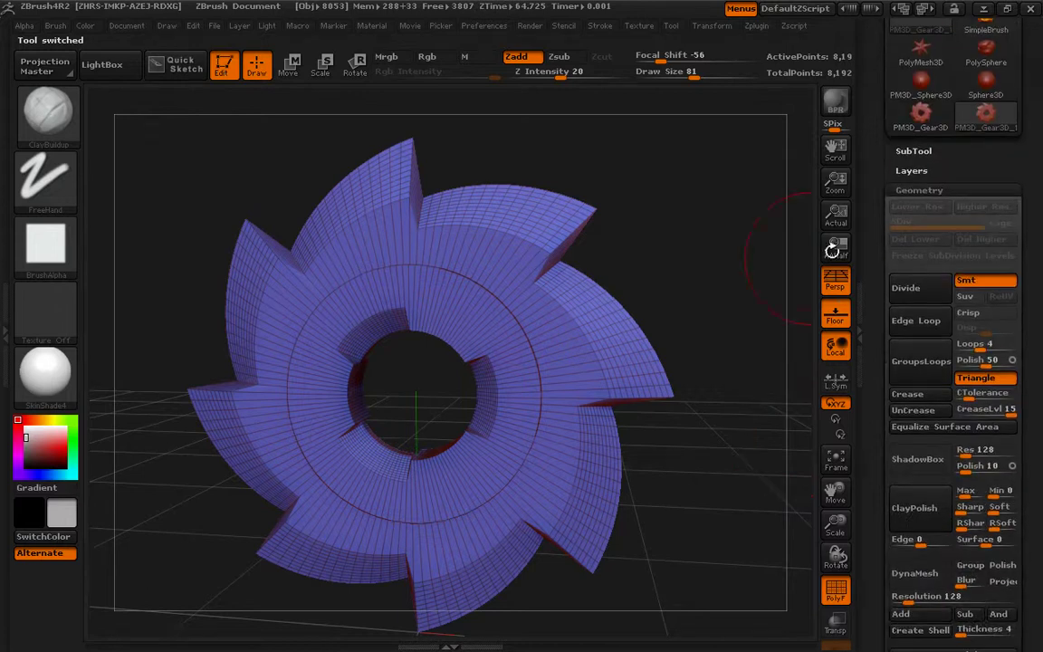
pyautogui.moveTo(543, 286); pyautogui.dragTo(494, 358)
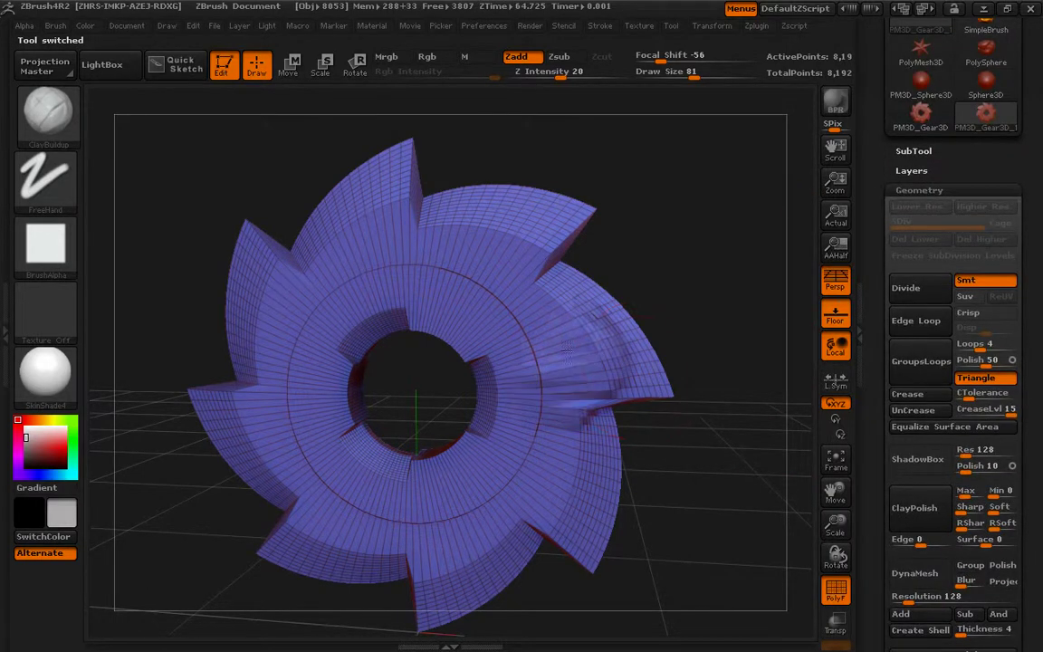
pyautogui.hotkey('ctrl', 'z')
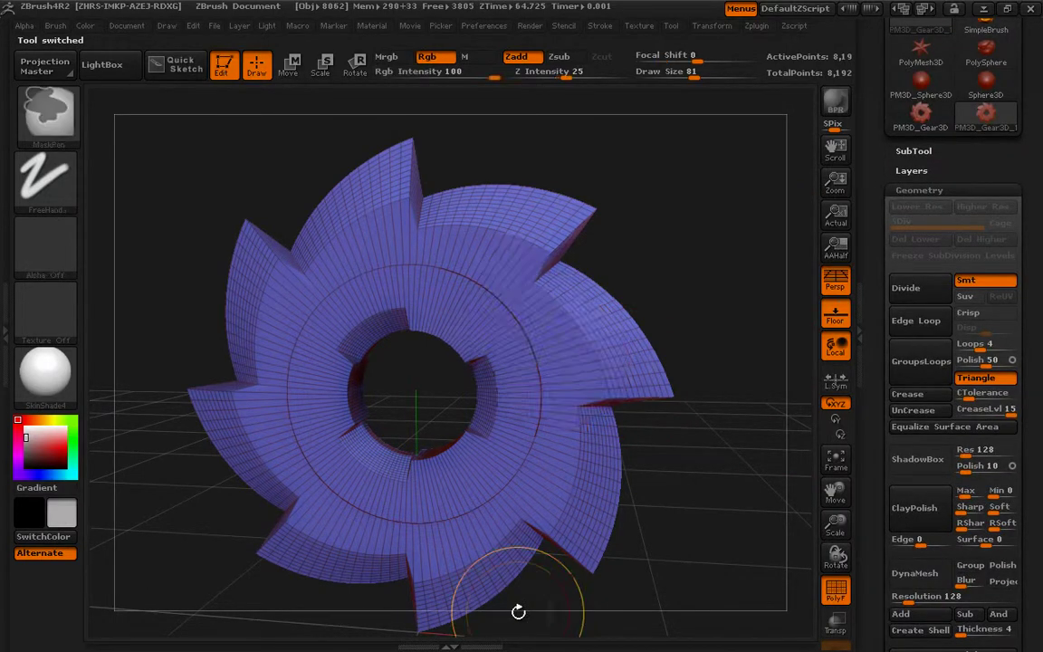
pyautogui.scroll(-2, 1032, 440)
pyautogui.scroll(-1, 1032, 440)
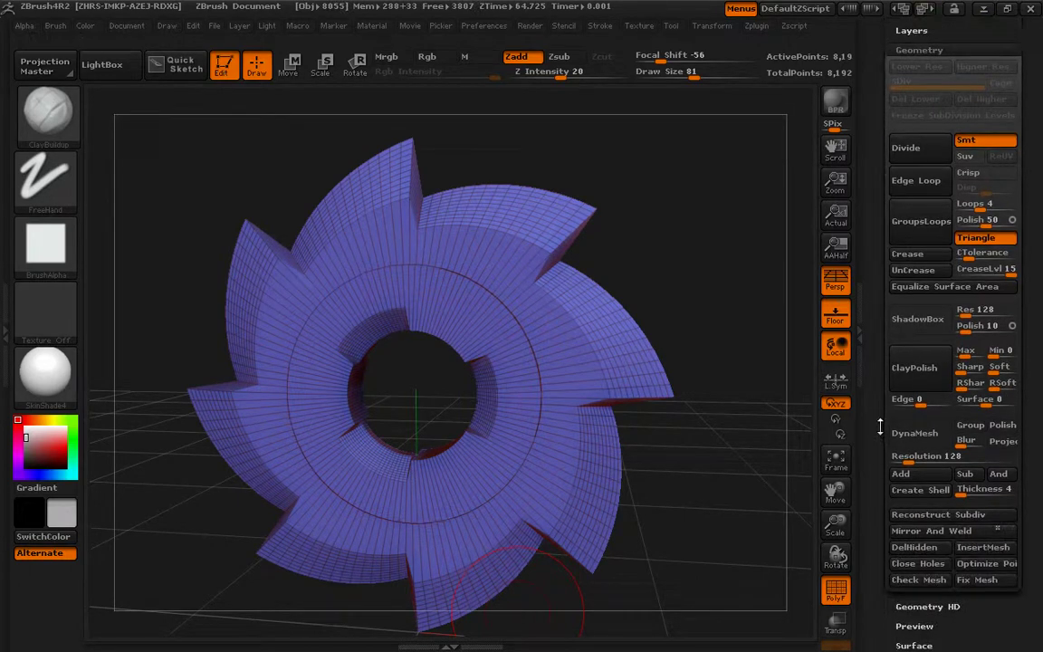
pyautogui.click(915, 432)
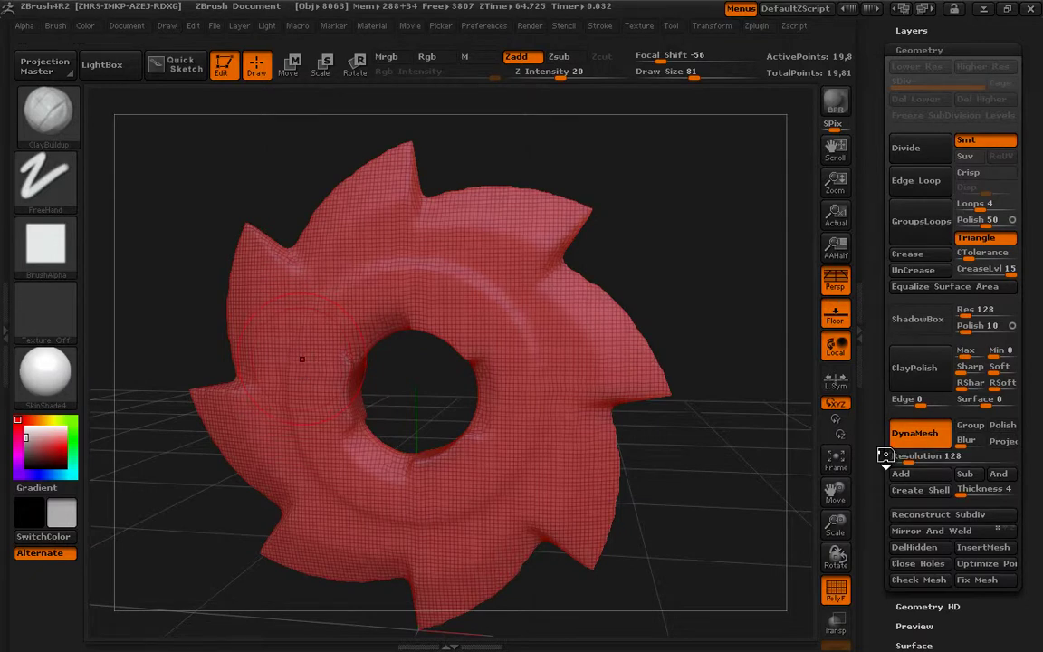
# Step: Undo the remesh and DynaMesh the gear again at resolution 544, about 360k points
pyautogui.hotkey('ctrl', 'z')
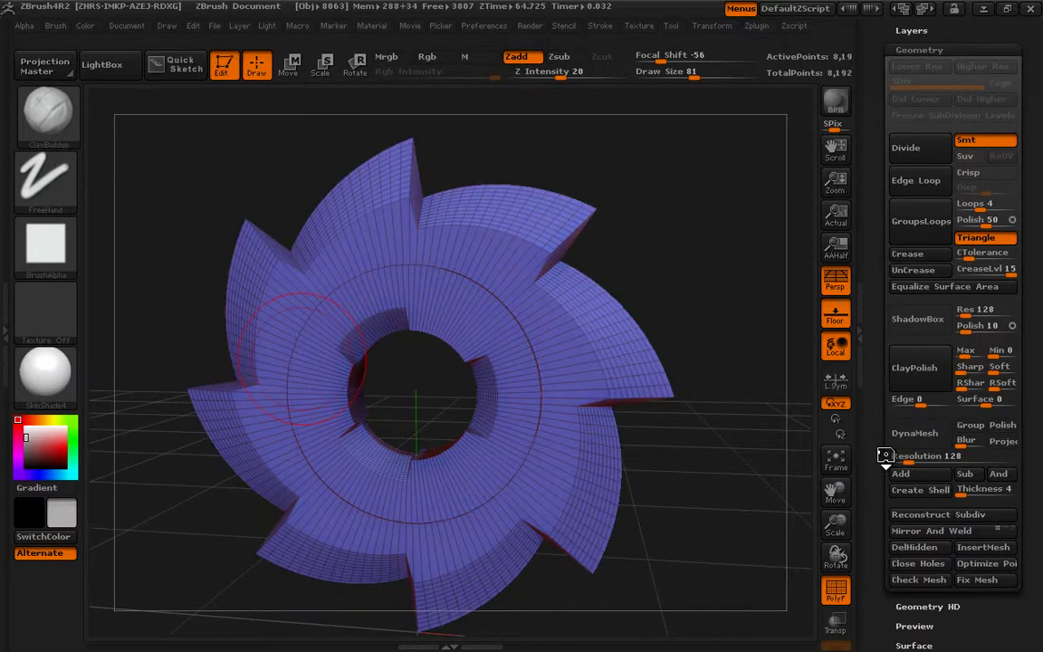
pyautogui.click(918, 456)
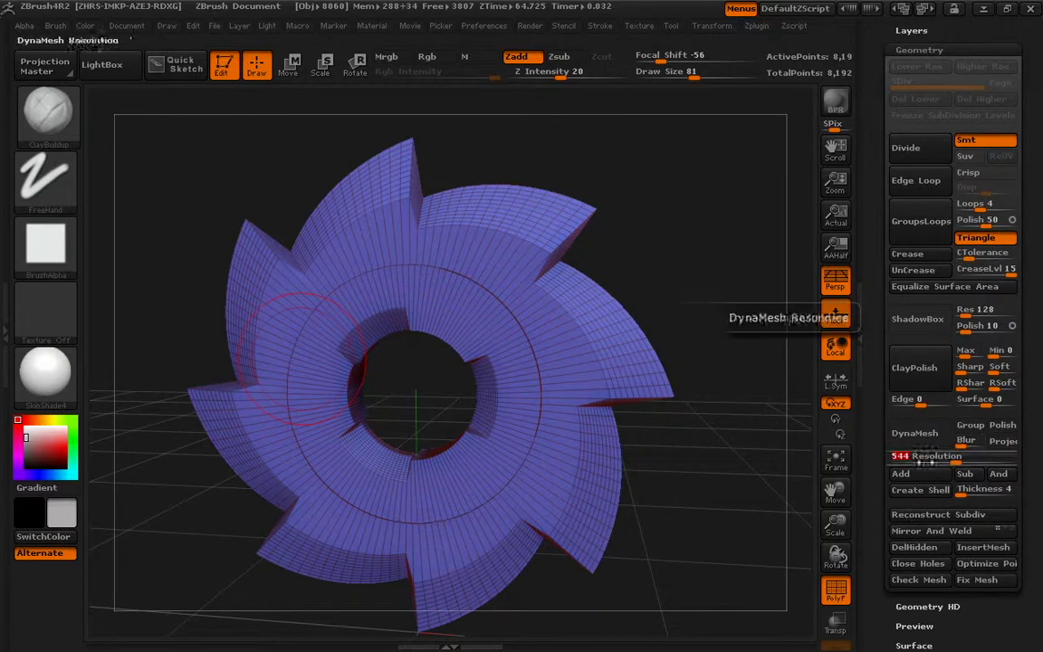
pyautogui.click(915, 433)
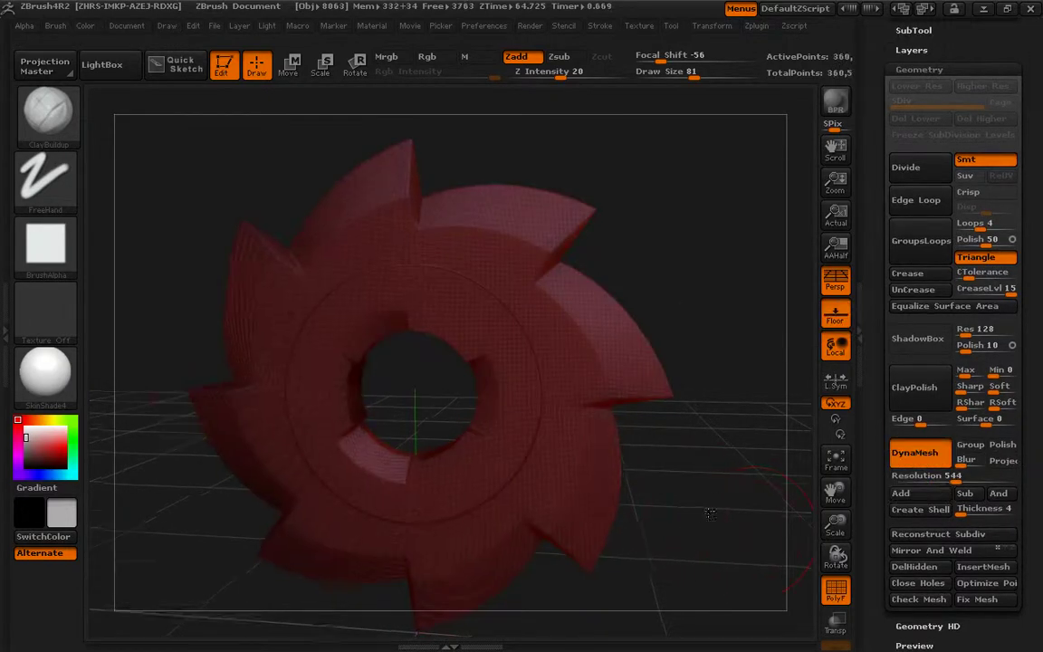
pyautogui.moveTo(710, 513); pyautogui.dragTo(691, 477)
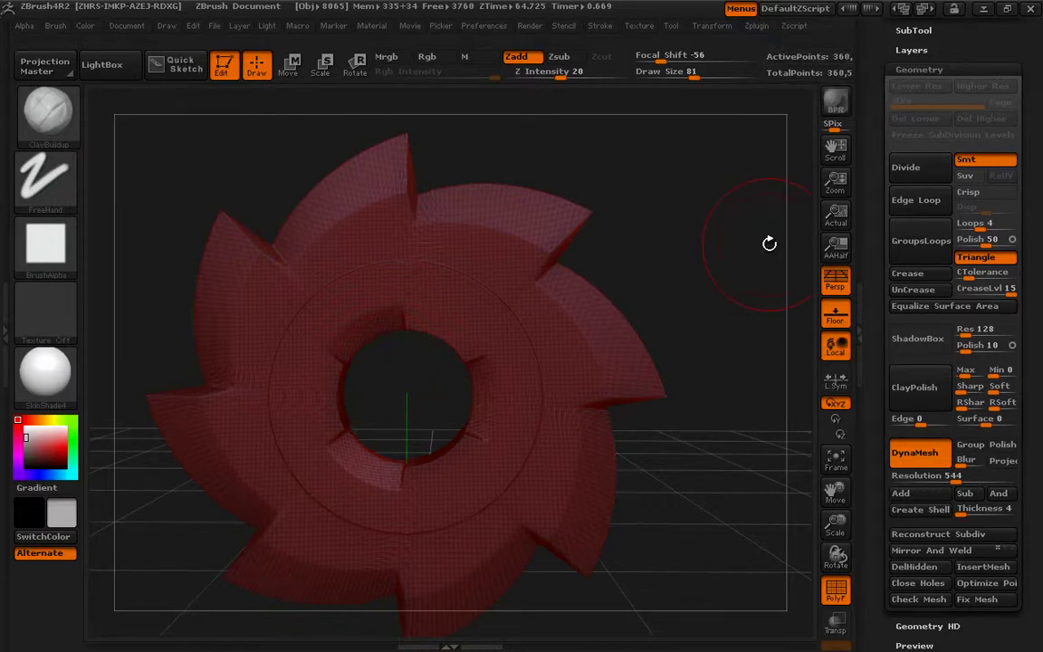
# Step: Set DynaMesh resolution to 128, remesh, then fuse in a ClayBuildup bulge near the upper teeth
pyautogui.click(905, 476)
pyautogui.write('128')
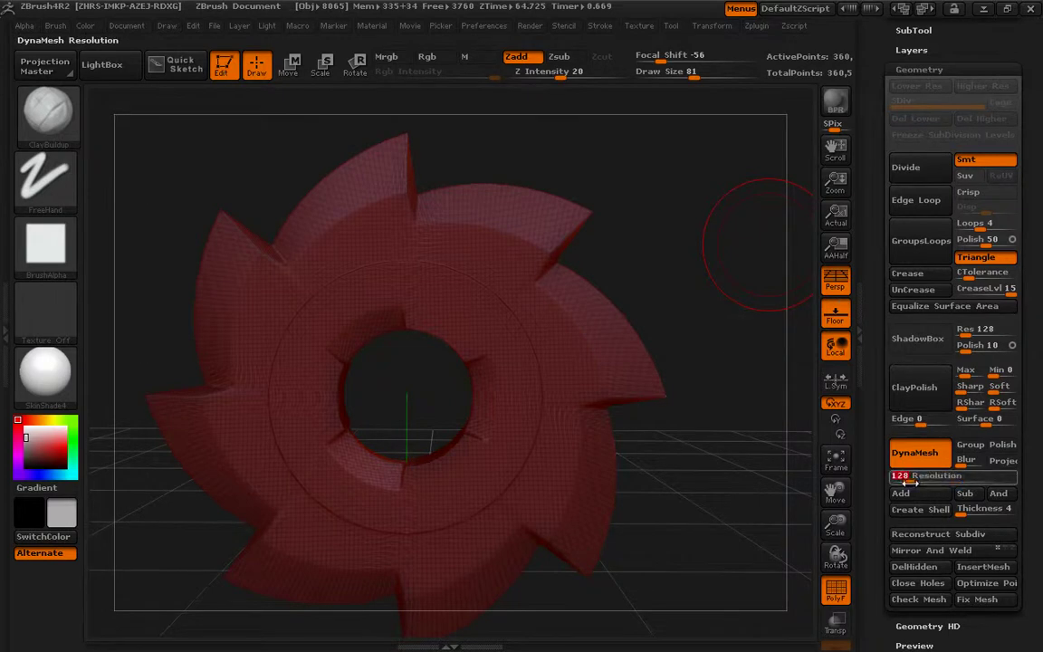
pyautogui.press('Return')
pyautogui.keyDown('ctrl'); pyautogui.moveTo(674, 498); pyautogui.dragTo(684, 504); pyautogui.keyUp('ctrl')
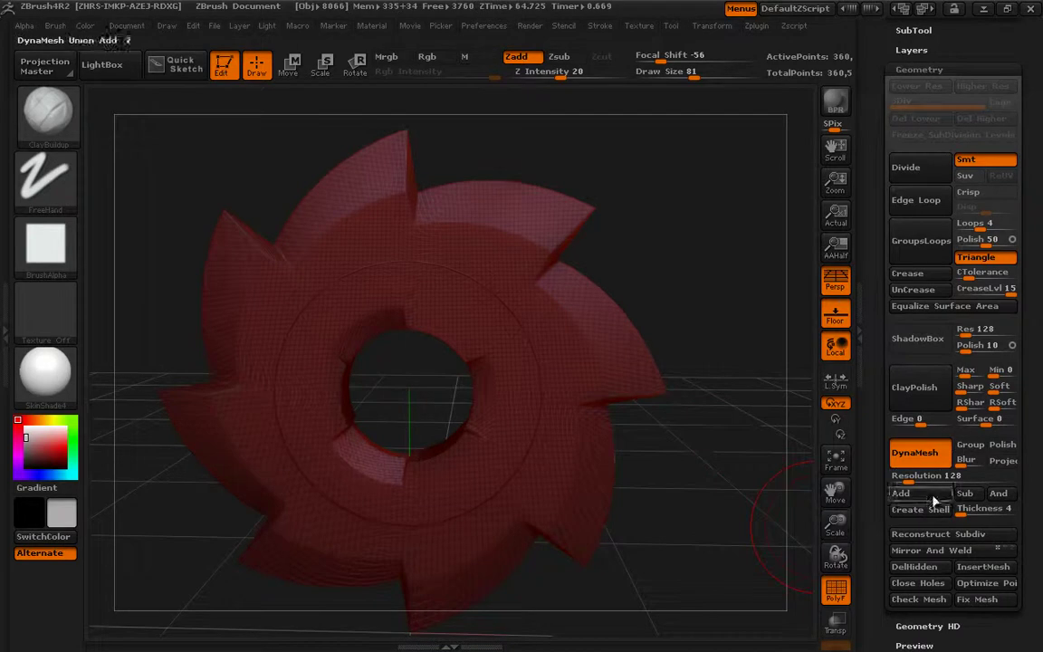
pyautogui.keyDown('ctrl'); pyautogui.moveTo(768, 550); pyautogui.dragTo(708, 488); pyautogui.keyUp('ctrl')
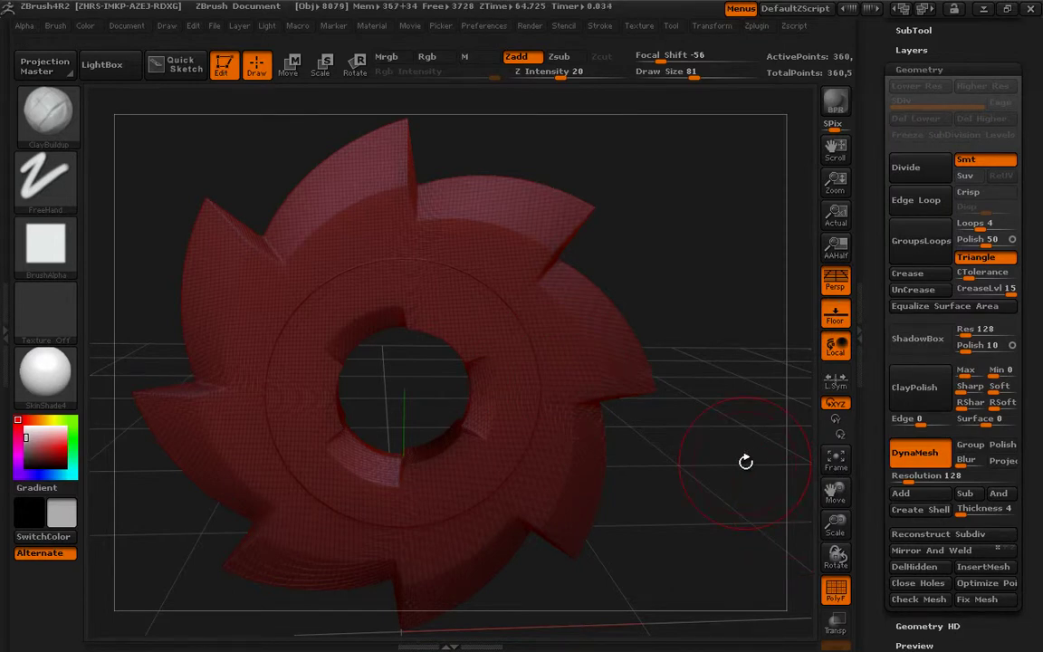
pyautogui.moveTo(487, 225); pyautogui.dragTo(517, 236)
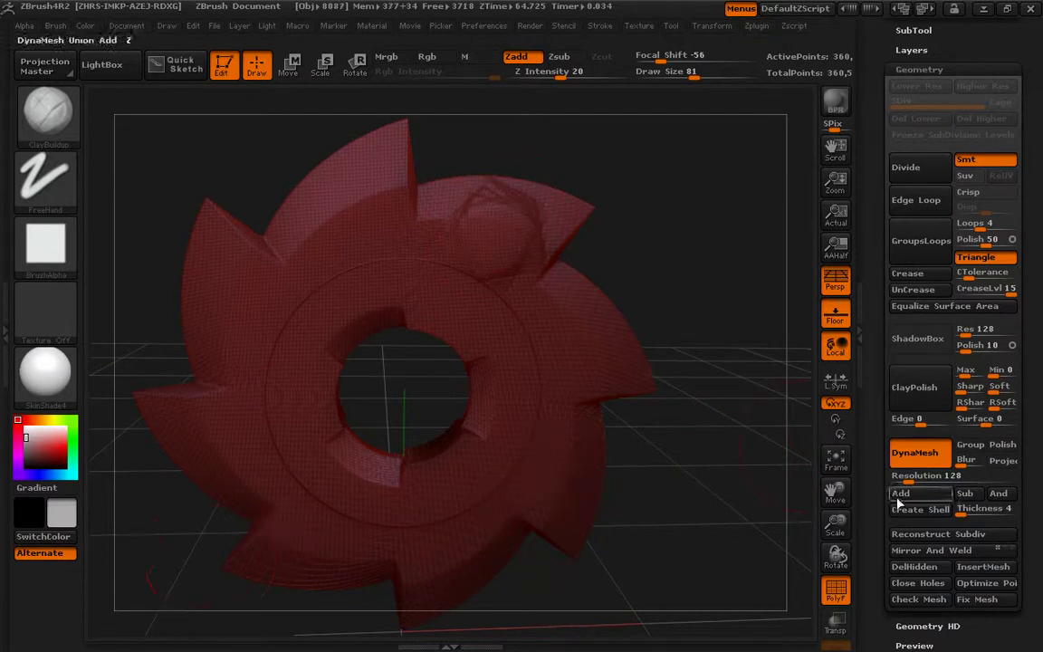
pyautogui.keyDown('ctrl'); pyautogui.moveTo(735, 518); pyautogui.dragTo(729, 522); pyautogui.keyUp('ctrl')
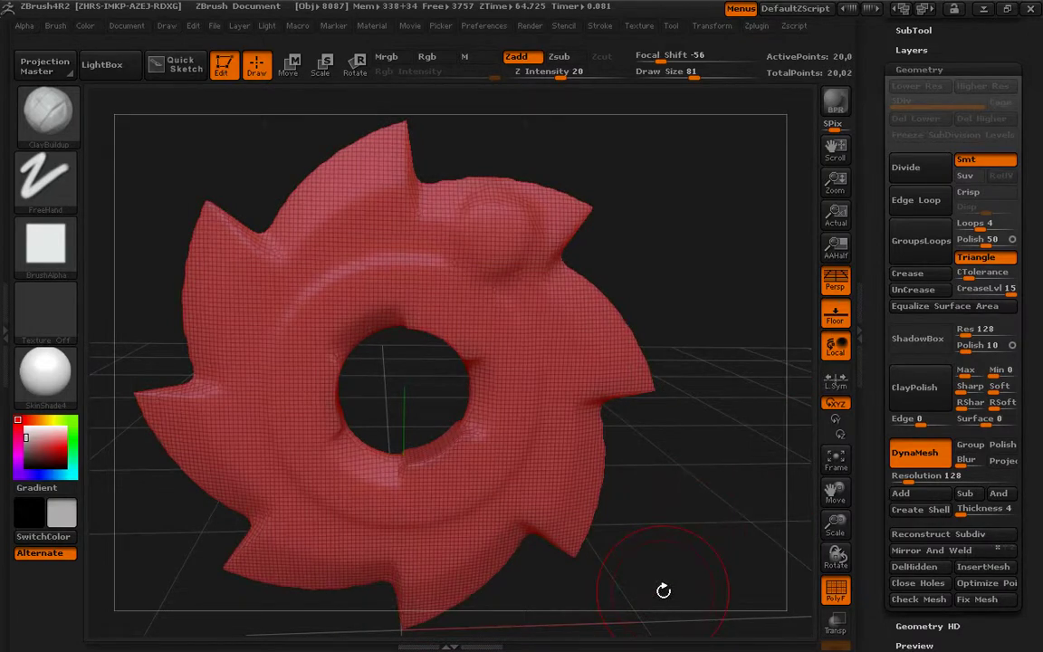
# Step: Sculpt a ridge and a clay bump on the upper ring, remeshing to blend them
pyautogui.moveTo(432, 237); pyautogui.dragTo(556, 396)
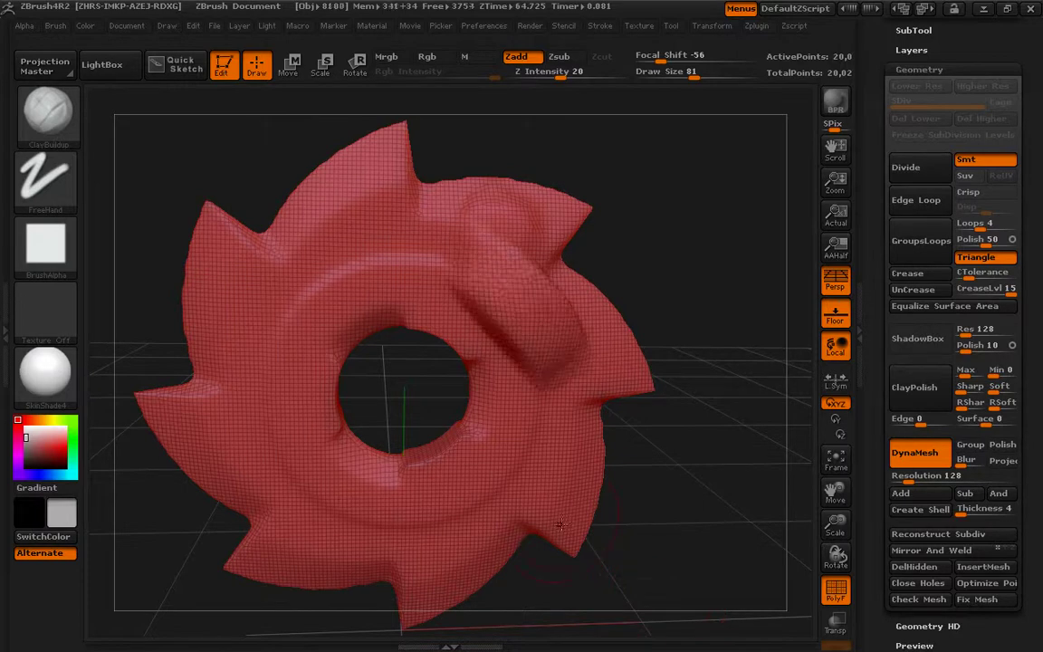
pyautogui.press('ctrl')
pyautogui.keyDown('ctrl'); pyautogui.moveTo(689, 161); pyautogui.dragTo(738, 265); pyautogui.keyUp('ctrl')
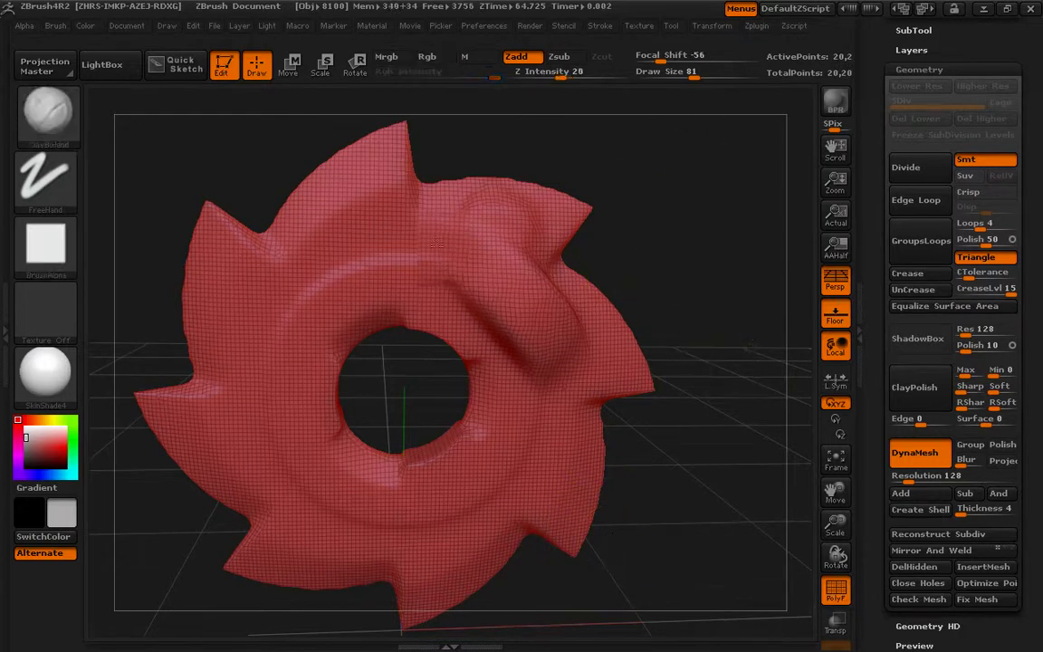
pyautogui.moveTo(380, 254); pyautogui.dragTo(429, 240)
pyautogui.keyDown('ctrl'); pyautogui.moveTo(678, 210); pyautogui.dragTo(688, 221); pyautogui.keyUp('ctrl')
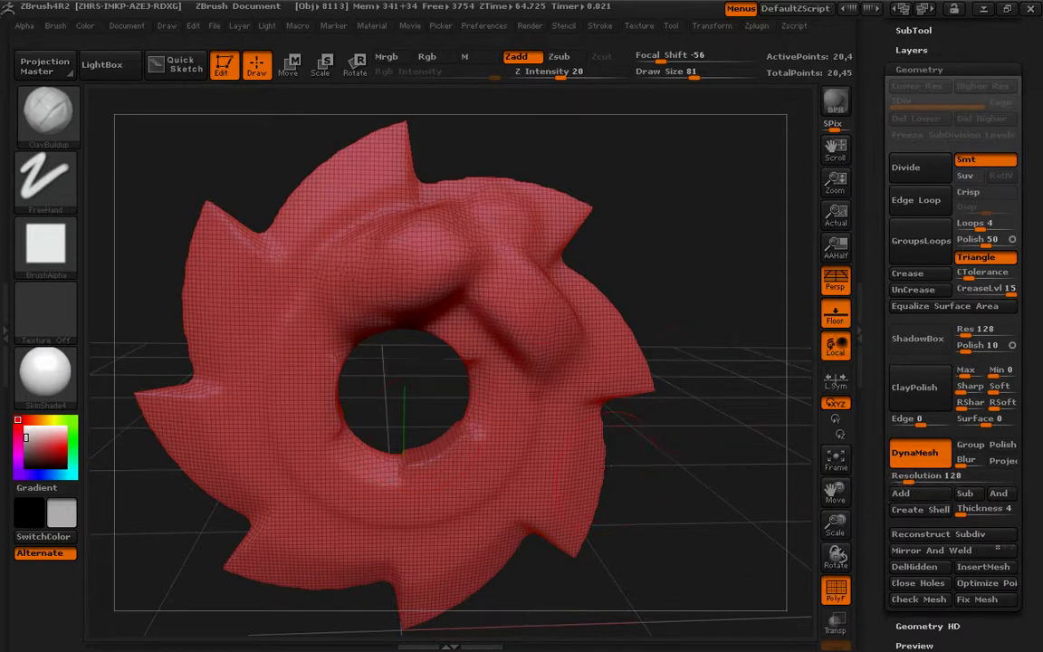
# Step: Add raised clay ridges along the ring's right side and inner ring, viewed from the front
pyautogui.moveTo(480, 308); pyautogui.dragTo(530, 509)
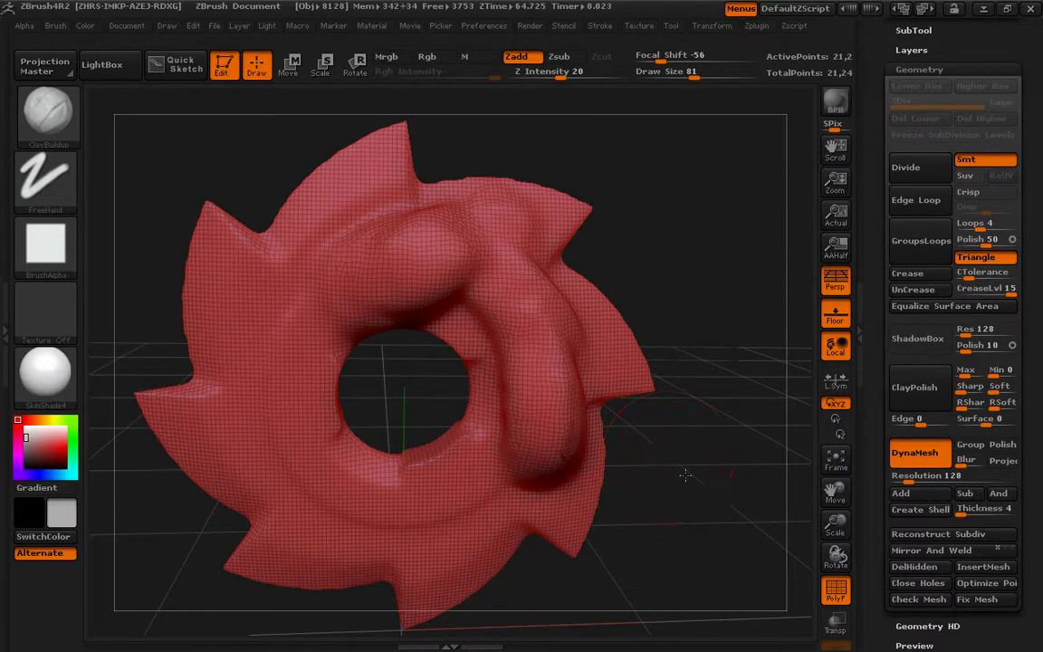
pyautogui.moveTo(670, 454); pyautogui.dragTo(383, 233)
pyautogui.moveTo(235, 263); pyautogui.dragTo(328, 490)
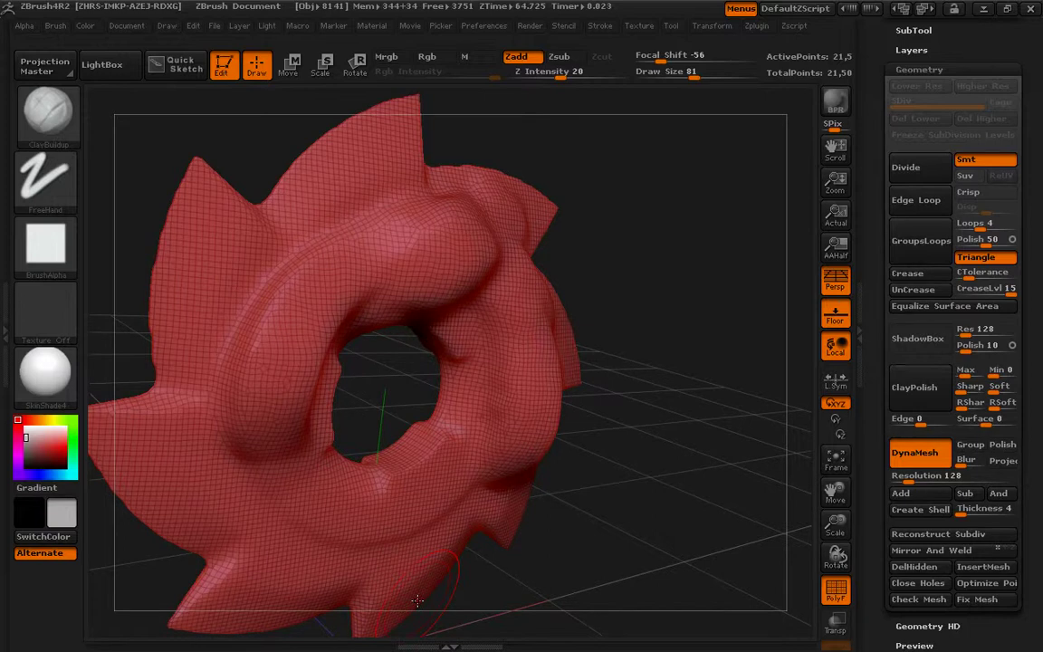
pyautogui.moveTo(417, 600); pyautogui.dragTo(598, 482)
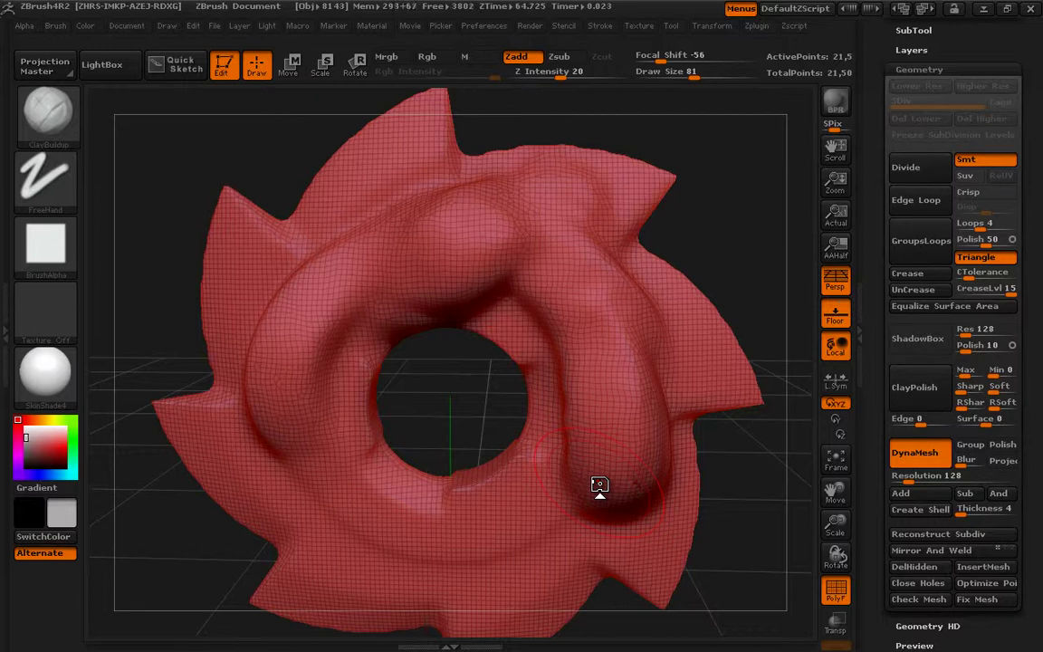
# Step: Make PM3D_Sphere3D the active mesh, turn PolyF off, and zoom out around the sphere
pyautogui.moveTo(1036, 362); pyautogui.dragTo(1036, 633)
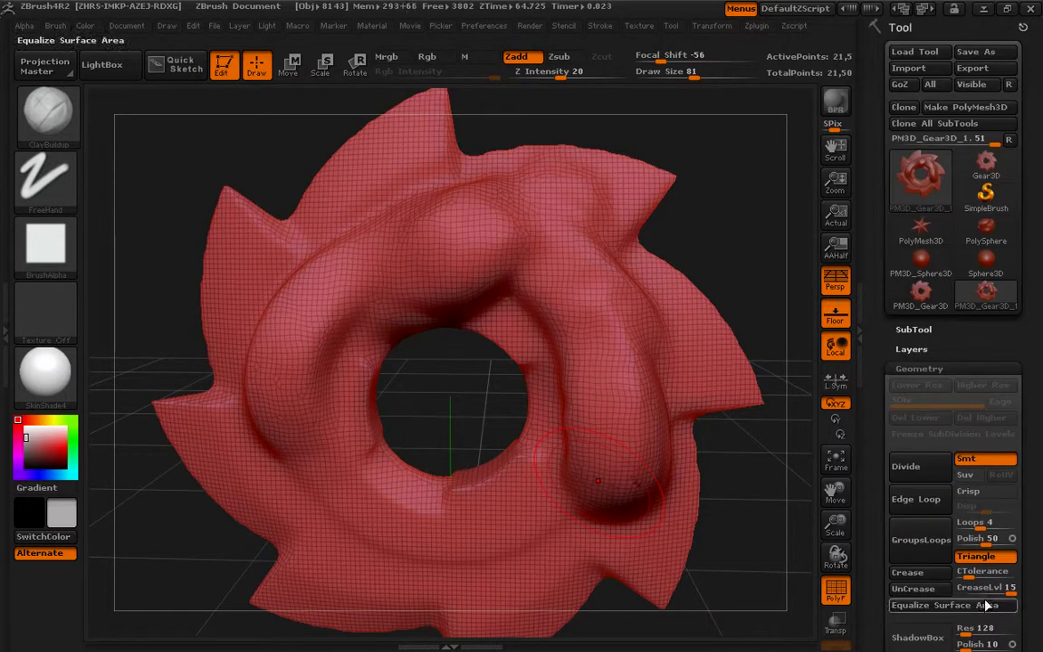
pyautogui.click(920, 261)
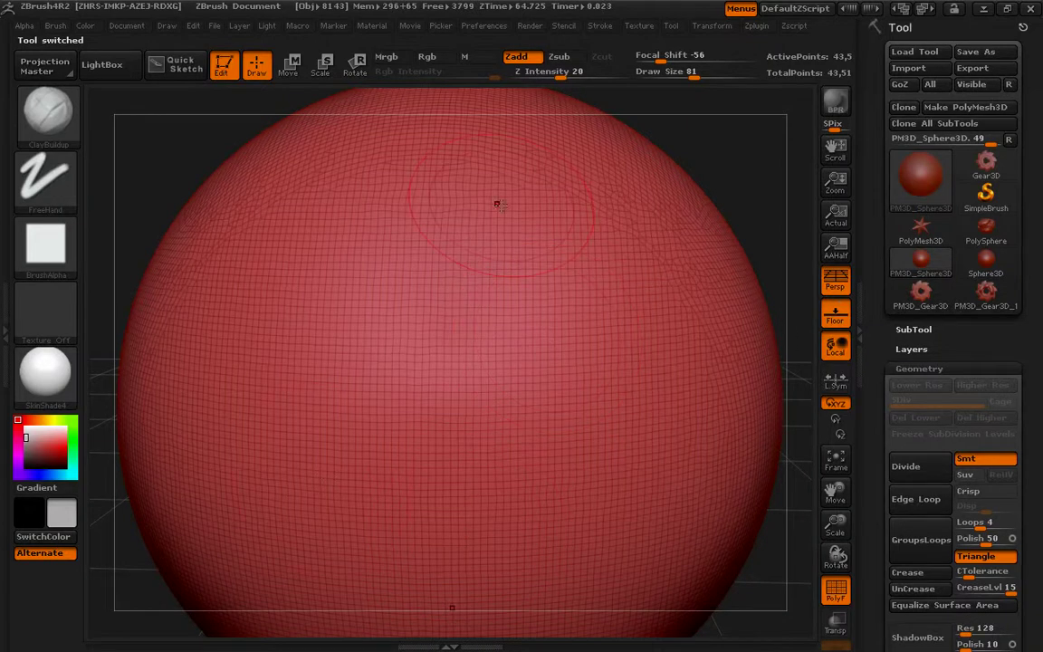
pyautogui.click(835, 588)
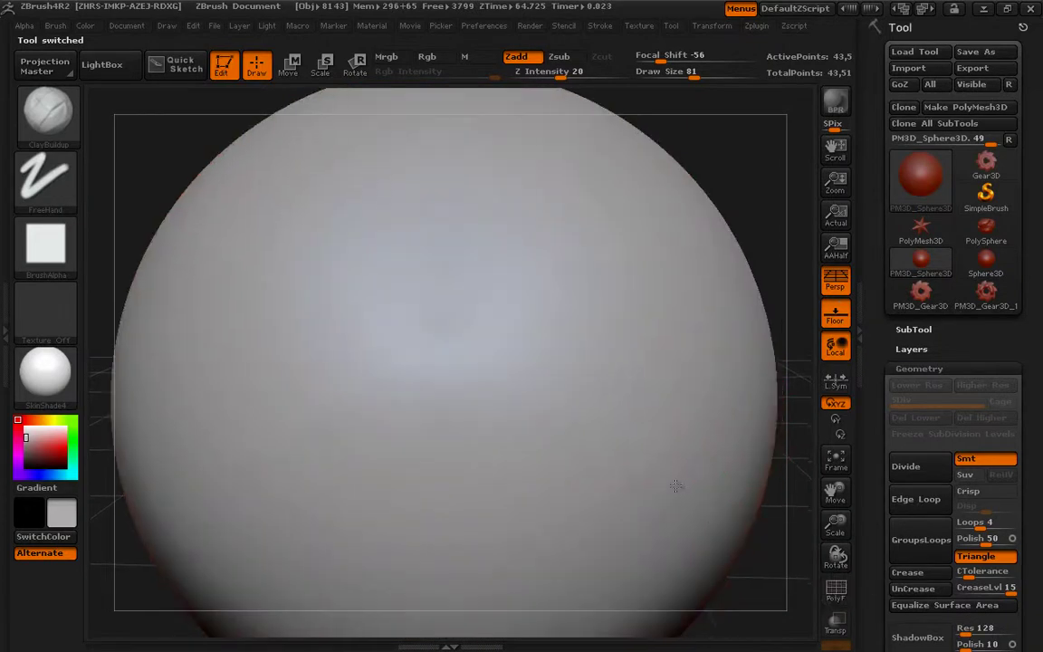
pyautogui.keyDown('alt'); pyautogui.moveTo(711, 518); pyautogui.dragTo(683, 584); pyautogui.keyUp('alt')
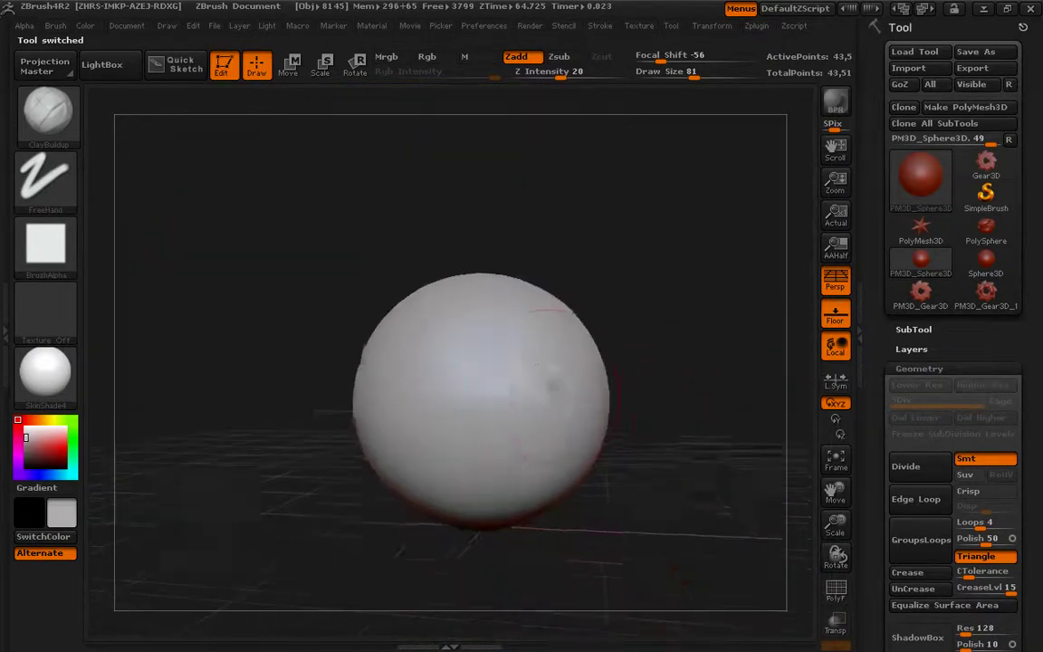
pyautogui.moveTo(561, 403); pyautogui.dragTo(650, 471)
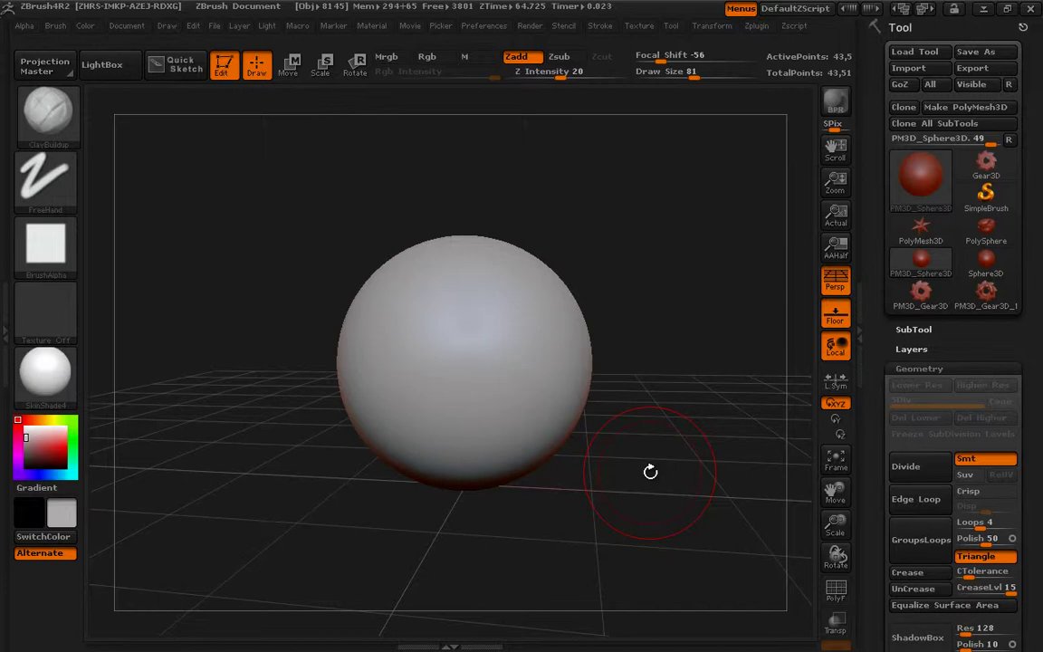
pyautogui.moveTo(605, 489); pyautogui.dragTo(496, 293)
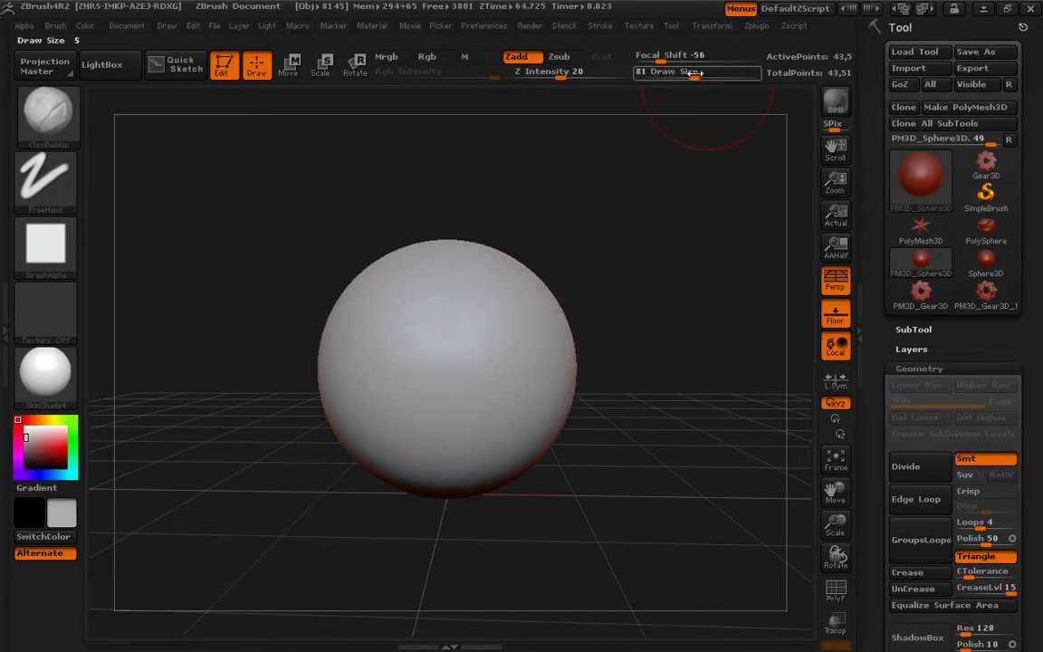
# Step: Layer ClayBuildup strokes across the front and lower left of the sphere
pyautogui.moveTo(498, 271); pyautogui.dragTo(466, 416)
pyautogui.moveTo(591, 428); pyautogui.dragTo(653, 415)
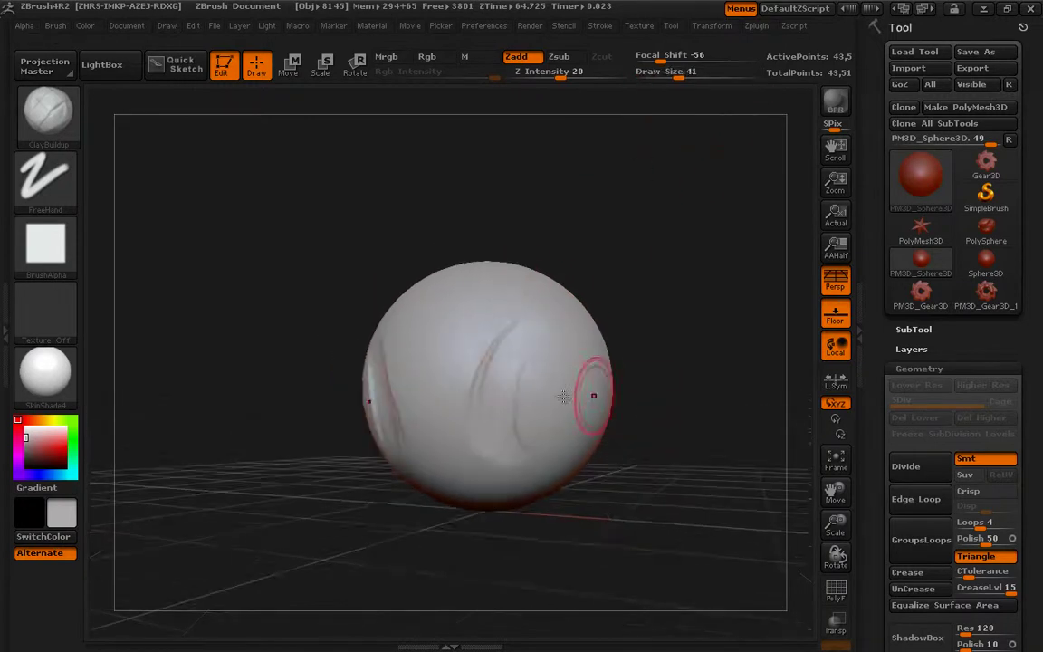
pyautogui.moveTo(508, 342); pyautogui.dragTo(471, 434)
pyautogui.moveTo(634, 425); pyautogui.dragTo(660, 452)
pyautogui.moveTo(398, 380); pyautogui.dragTo(407, 479)
pyautogui.moveTo(362, 407)
pyautogui.mouseDown()
pyautogui.moveTo(530, 513)
pyautogui.moveTo(476, 411)
pyautogui.moveTo(465, 363)
pyautogui.moveTo(496, 379)
pyautogui.moveTo(426, 380)
pyautogui.moveTo(430, 443)
pyautogui.moveTo(371, 380)
pyautogui.mouseUp()
pyautogui.moveTo(543, 507); pyautogui.dragTo(580, 461)
# Step: Add clay strokes on the right side, middle and bottom, then toggle the wireframe with Shift+F
pyautogui.moveTo(640, 512)
pyautogui.mouseDown()
pyautogui.moveTo(642, 495)
pyautogui.moveTo(516, 302)
pyautogui.moveTo(502, 362)
pyautogui.mouseUp()
pyautogui.moveTo(502, 298); pyautogui.dragTo(561, 384)
pyautogui.moveTo(624, 412)
pyautogui.mouseDown()
pyautogui.moveTo(383, 239)
pyautogui.moveTo(339, 330)
pyautogui.moveTo(398, 381)
pyautogui.moveTo(547, 421)
pyautogui.moveTo(628, 366)
pyautogui.mouseUp()
pyautogui.moveTo(407, 307)
pyautogui.mouseDown()
pyautogui.moveTo(465, 326)
pyautogui.moveTo(383, 333)
pyautogui.moveTo(298, 362)
pyautogui.mouseUp()
pyautogui.moveTo(598, 426)
pyautogui.mouseDown()
pyautogui.moveTo(669, 433)
pyautogui.moveTo(634, 452)
pyautogui.mouseUp()
pyautogui.moveTo(226, 398); pyautogui.dragTo(362, 434)
pyautogui.moveTo(208, 425)
pyautogui.mouseDown()
pyautogui.moveTo(479, 511)
pyautogui.moveTo(344, 384)
pyautogui.mouseUp()
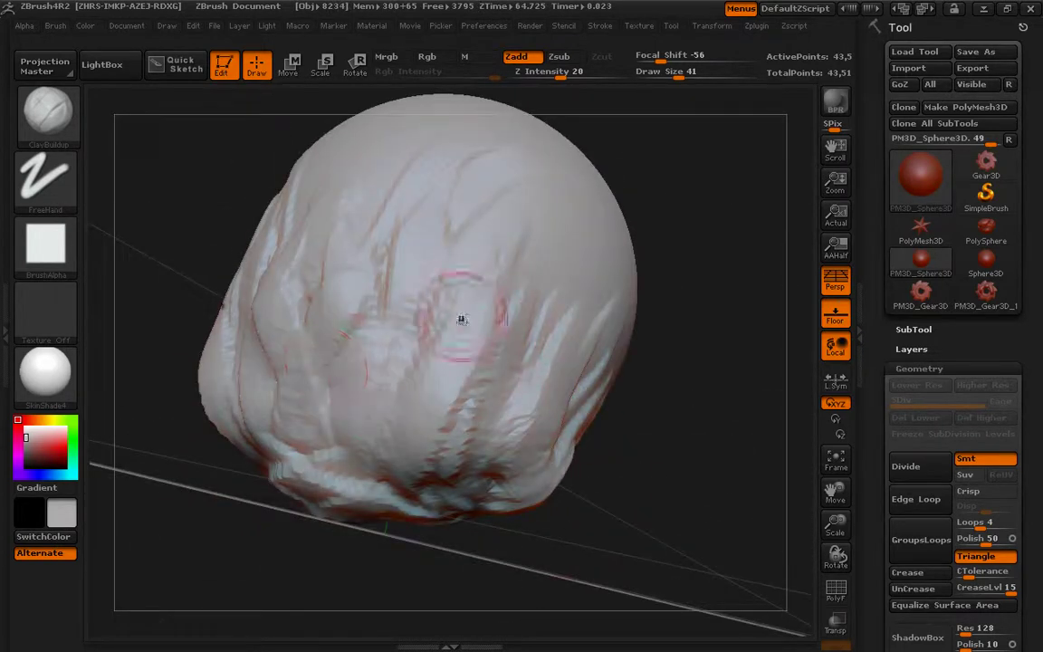
pyautogui.hotkey('shift', 'f')
pyautogui.moveTo(709, 443); pyautogui.dragTo(435, 408)
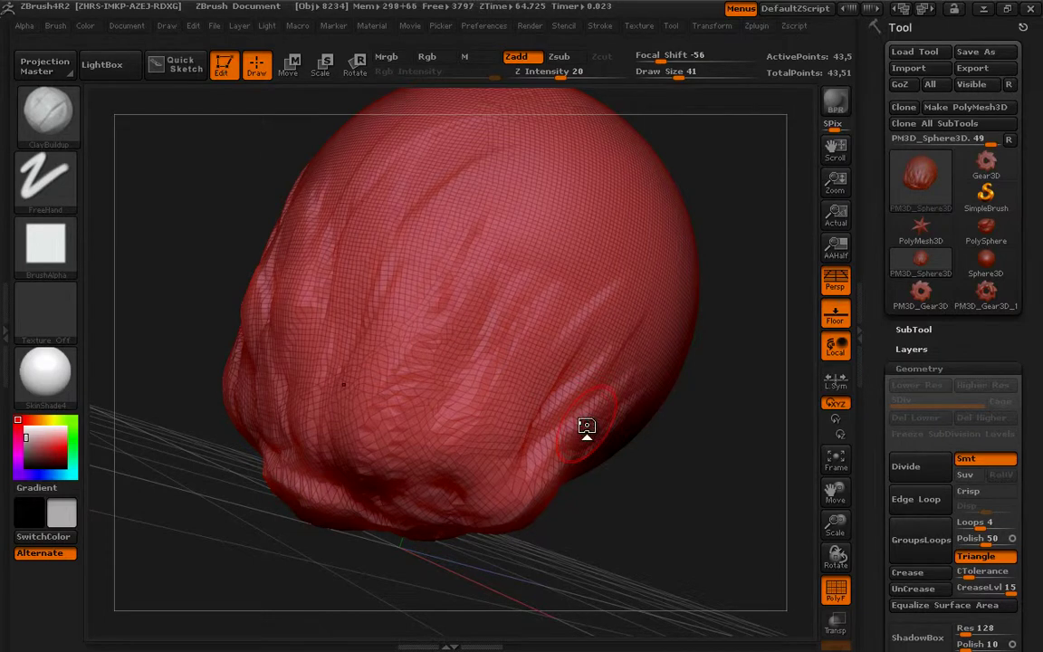
pyautogui.moveTo(587, 425)
pyautogui.mouseDown()
pyautogui.moveTo(701, 456)
pyautogui.moveTo(670, 473)
pyautogui.moveTo(535, 412)
pyautogui.mouseUp()
# Step: Hide the wireframe, mask the lower front of the head, and invert the mask
pyautogui.click(835, 593)
pyautogui.keyDown('ctrl'); pyautogui.moveTo(464, 440); pyautogui.dragTo(416, 457); pyautogui.keyUp('ctrl')
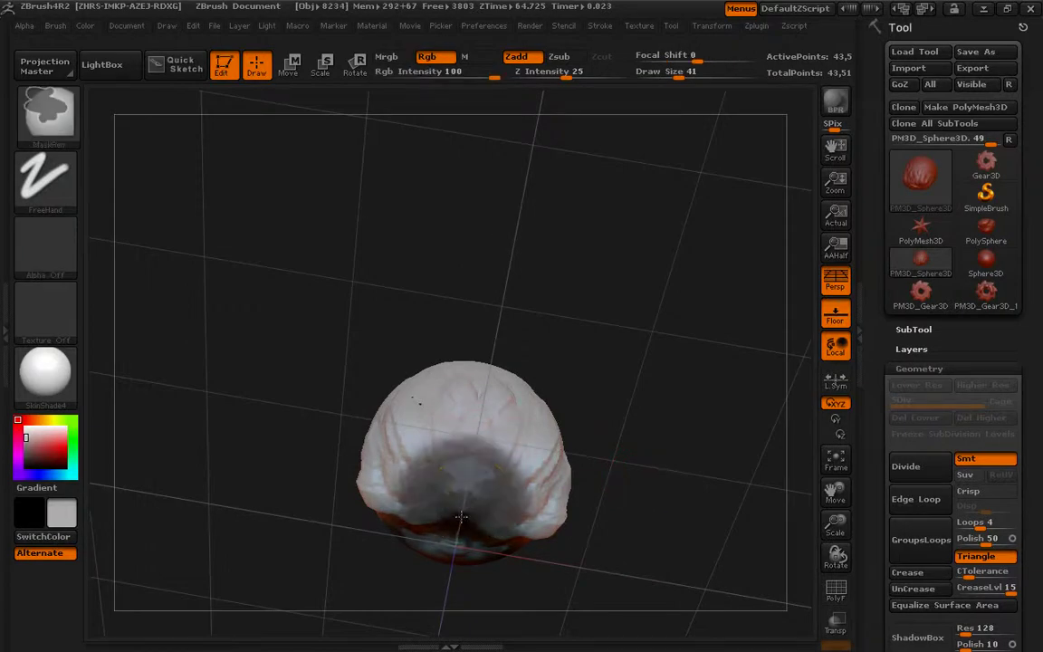
pyautogui.keyDown('ctrl'); pyautogui.click(688, 488); pyautogui.keyUp('ctrl')
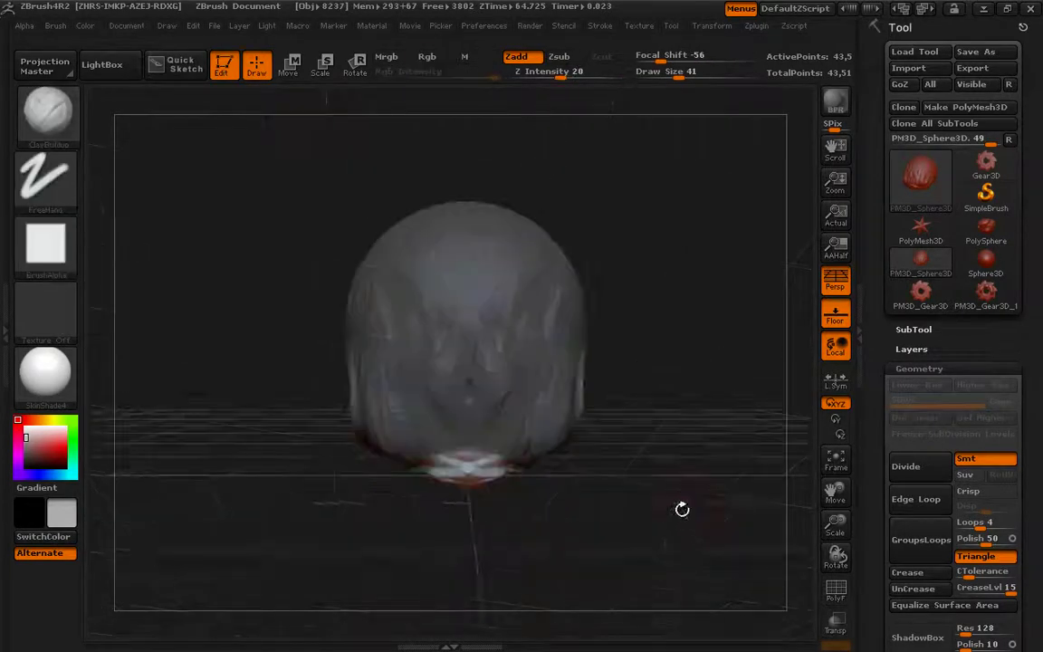
pyautogui.moveTo(688, 489); pyautogui.dragTo(591, 582)
# Step: Draw a Move transpose line from the bottom and extrude a long cylindrical neck
pyautogui.click(290, 62)
pyautogui.moveTo(507, 507)
pyautogui.mouseDown()
pyautogui.moveTo(475, 568)
pyautogui.moveTo(453, 489)
pyautogui.mouseUp()
pyautogui.moveTo(389, 331); pyautogui.dragTo(588, 441)
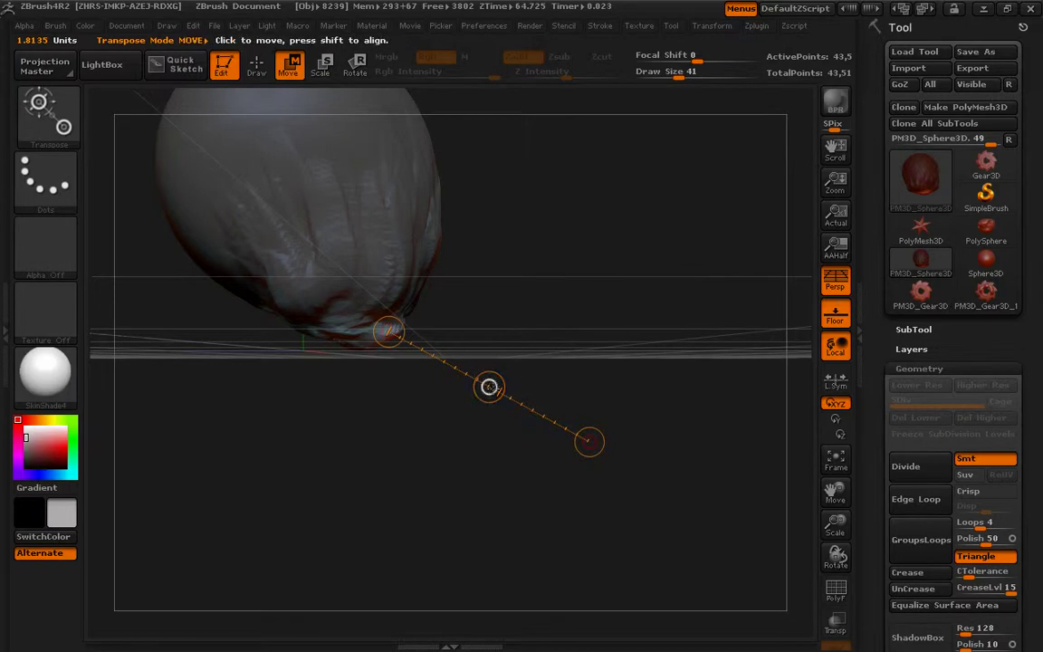
pyautogui.moveTo(489, 375)
pyautogui.keyDown('ctrl'); pyautogui.mouseDown()
pyautogui.moveTo(540, 592)
pyautogui.moveTo(260, 500)
pyautogui.mouseUp(); pyautogui.keyUp('ctrl')
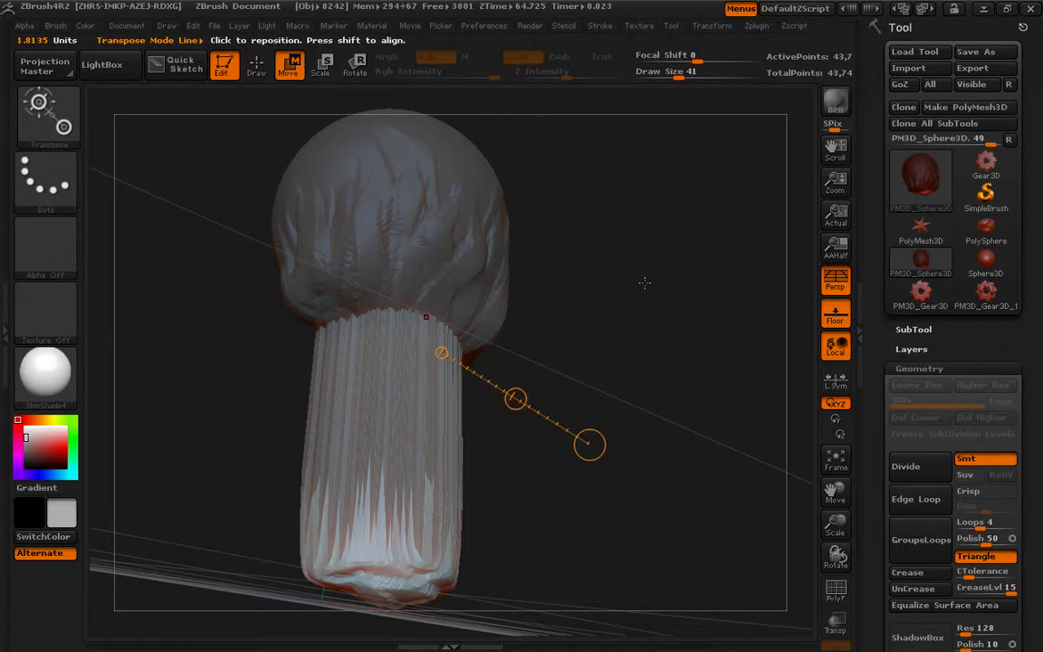
pyautogui.moveTo(658, 287)
pyautogui.mouseDown()
pyautogui.moveTo(660, 519)
pyautogui.moveTo(589, 491)
pyautogui.moveTo(688, 559)
pyautogui.mouseUp()
# Step: DynaMesh the head and neck into an even polygon grid with the wireframe shown
pyautogui.press('q')
pyautogui.click(835, 590)
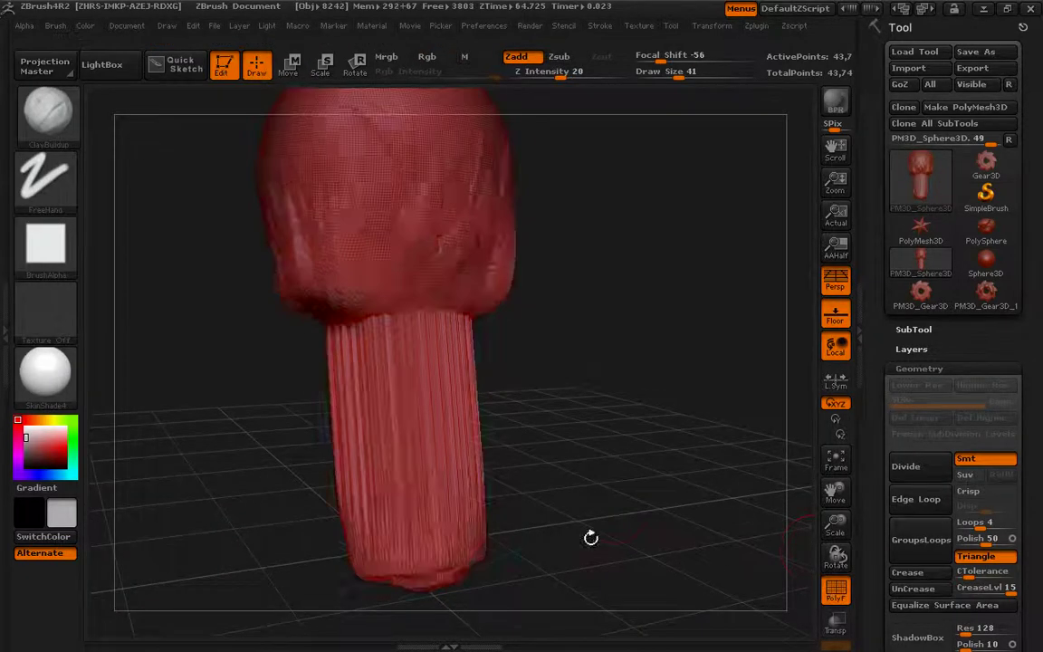
pyautogui.moveTo(630, 524); pyautogui.dragTo(526, 443)
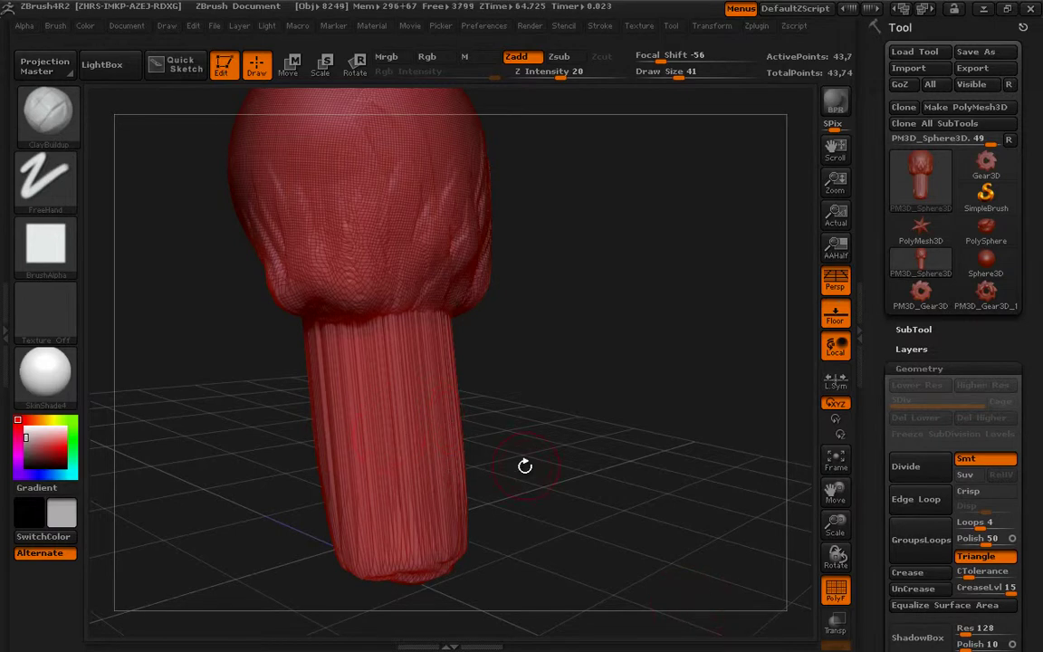
pyautogui.keyDown('ctrl'); pyautogui.moveTo(511, 485); pyautogui.dragTo(509, 491); pyautogui.keyUp('ctrl')
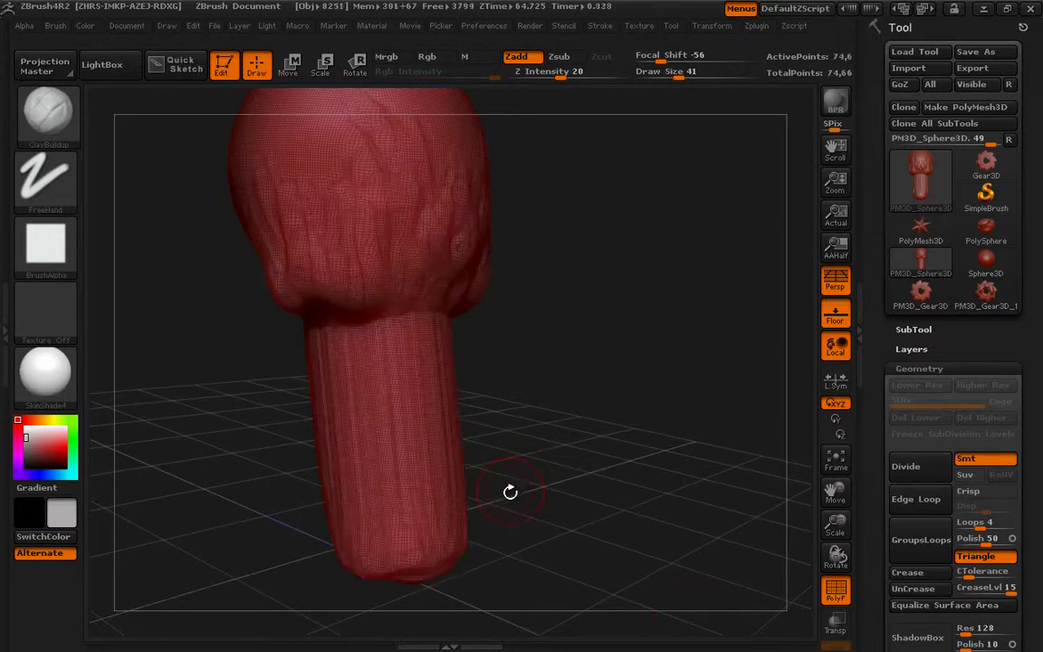
# Step: Sculpt finger-like ClayBuildup bumps on the neck and cylinder, undoing the last strokes
pyautogui.moveTo(565, 463)
pyautogui.mouseDown()
pyautogui.moveTo(623, 450)
pyautogui.moveTo(543, 298)
pyautogui.moveTo(577, 389)
pyautogui.mouseUp()
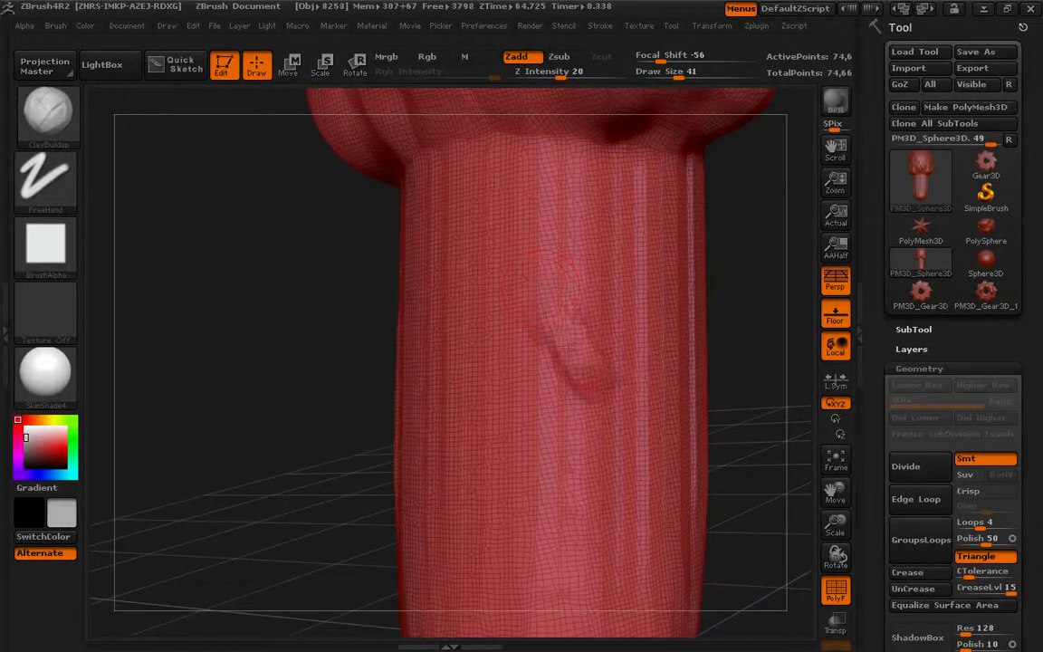
pyautogui.moveTo(511, 330); pyautogui.dragTo(543, 398)
pyautogui.moveTo(452, 312); pyautogui.dragTo(507, 407)
pyautogui.moveTo(421, 335); pyautogui.dragTo(470, 421)
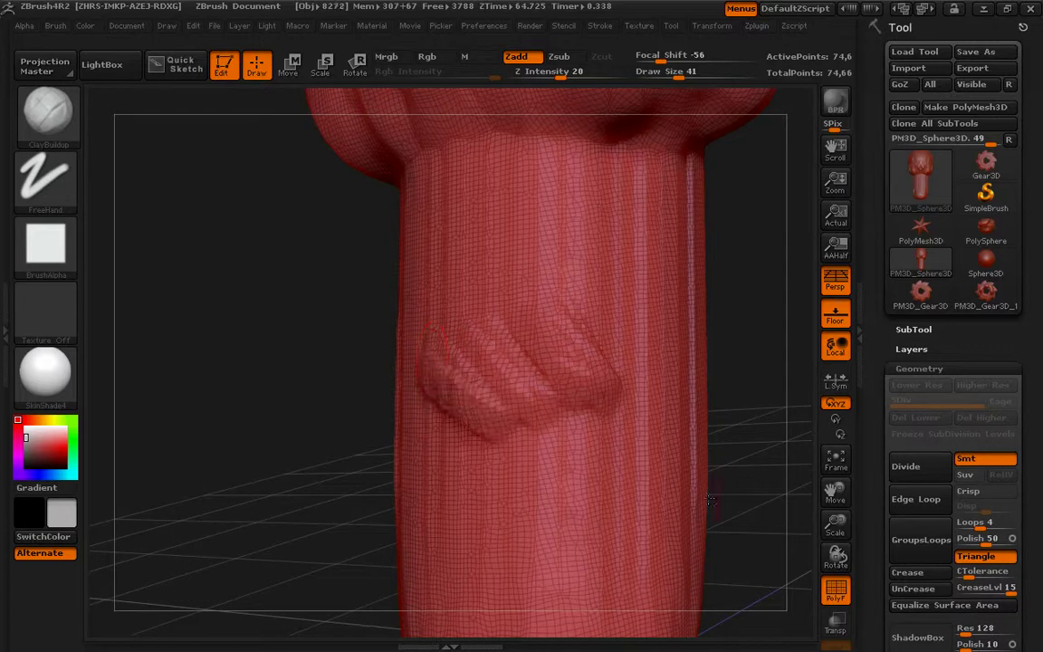
pyautogui.moveTo(737, 496); pyautogui.dragTo(677, 426)
pyautogui.moveTo(452, 371)
pyautogui.mouseDown()
pyautogui.moveTo(493, 434)
pyautogui.moveTo(561, 498)
pyautogui.mouseUp()
pyautogui.moveTo(507, 471); pyautogui.dragTo(588, 520)
pyautogui.hotkey('ctrl', 'z')
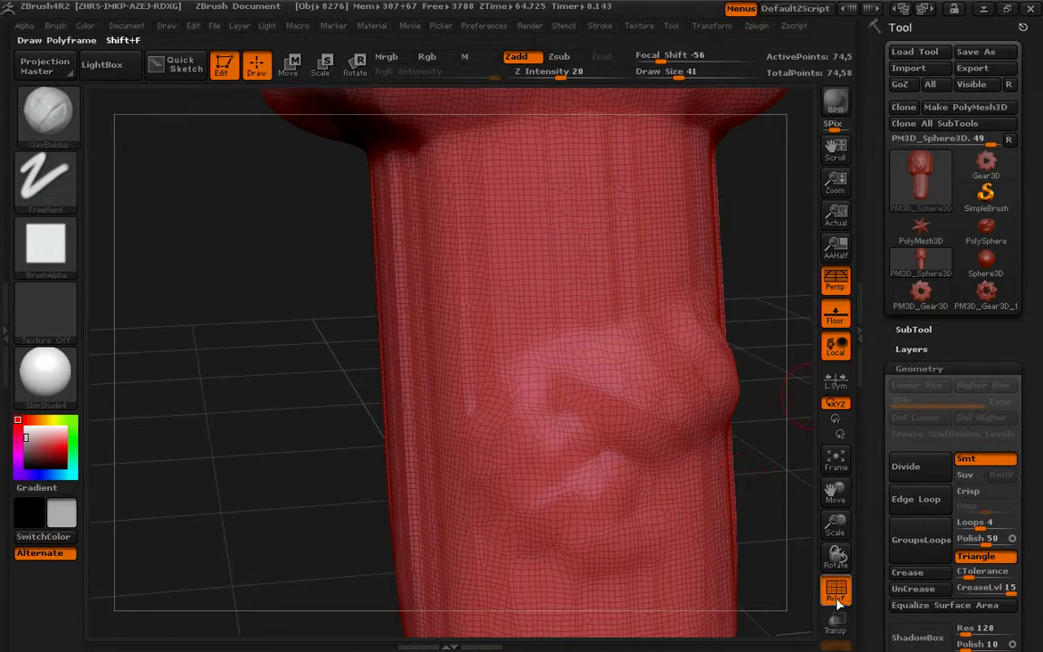
# Step: Hide the wireframe and try crease strokes across the neck, then undo them
pyautogui.hotkey('shift', 'f')
pyautogui.moveTo(379, 502)
pyautogui.mouseDown()
pyautogui.moveTo(258, 501)
pyautogui.moveTo(574, 371)
pyautogui.moveTo(441, 407)
pyautogui.moveTo(470, 534)
pyautogui.mouseUp()
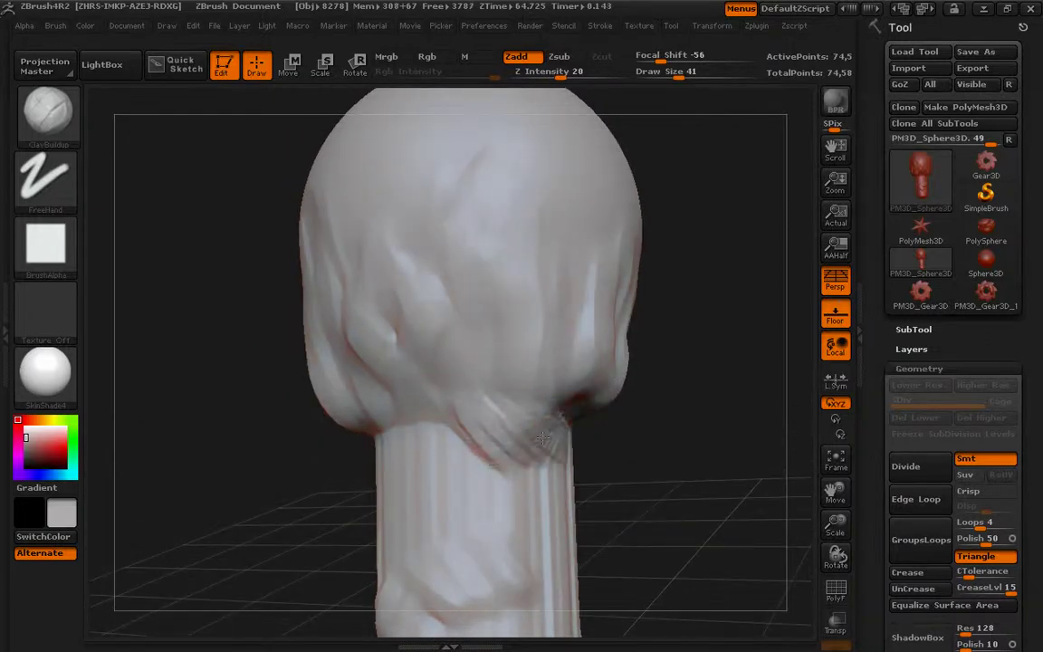
pyautogui.moveTo(425, 407)
pyautogui.mouseDown()
pyautogui.moveTo(465, 477)
pyautogui.moveTo(539, 485)
pyautogui.mouseUp()
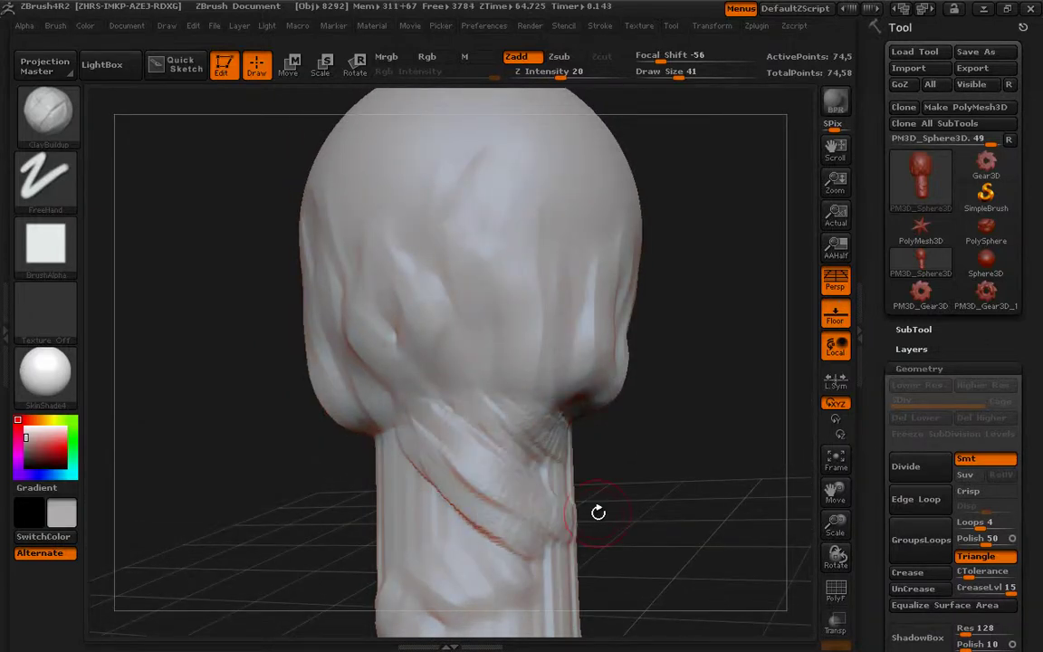
pyautogui.hotkey('ctrl', 'z')
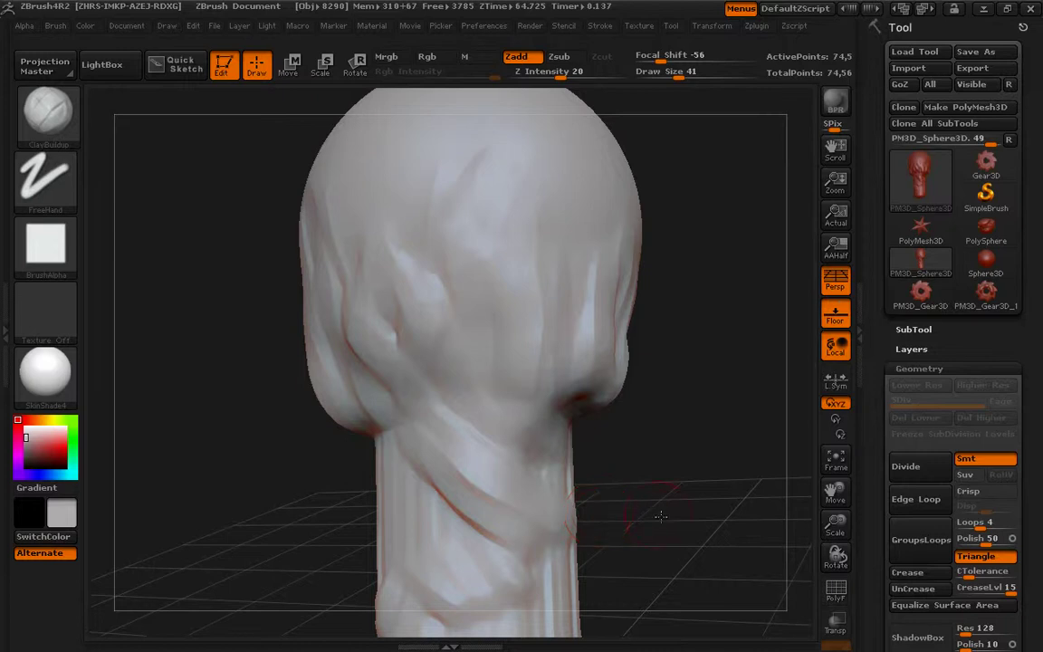
# Step: Carve a ridge and long creases from the head into the neck, smoothing some away
pyautogui.moveTo(654, 503); pyautogui.dragTo(424, 407)
pyautogui.moveTo(489, 204)
pyautogui.mouseDown()
pyautogui.moveTo(479, 343)
pyautogui.moveTo(530, 267)
pyautogui.moveTo(425, 416)
pyautogui.mouseUp()
pyautogui.moveTo(444, 281); pyautogui.dragTo(407, 452)
pyautogui.moveTo(479, 181)
pyautogui.keyDown('shift'); pyautogui.mouseDown()
pyautogui.moveTo(521, 214)
pyautogui.moveTo(453, 217)
pyautogui.mouseUp(); pyautogui.keyUp('shift')
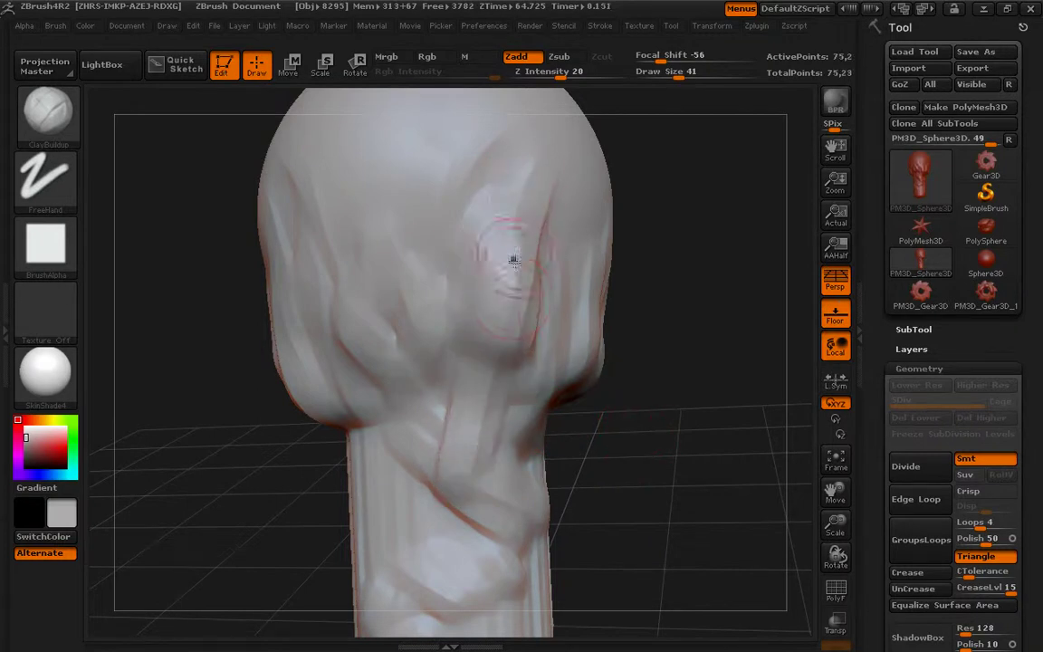
pyautogui.scroll(-8, 1023, 505)
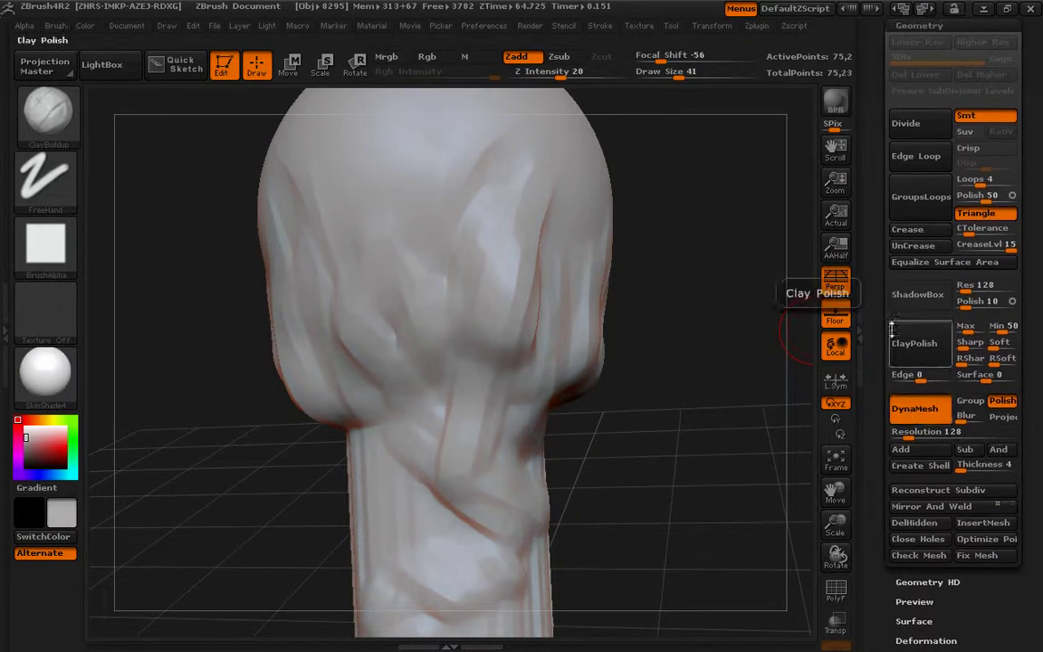
# Step: Sculpt streaks and a recess on the head, then apply a clay polish
pyautogui.click(1001, 400)
pyautogui.moveTo(452, 213); pyautogui.dragTo(448, 384)
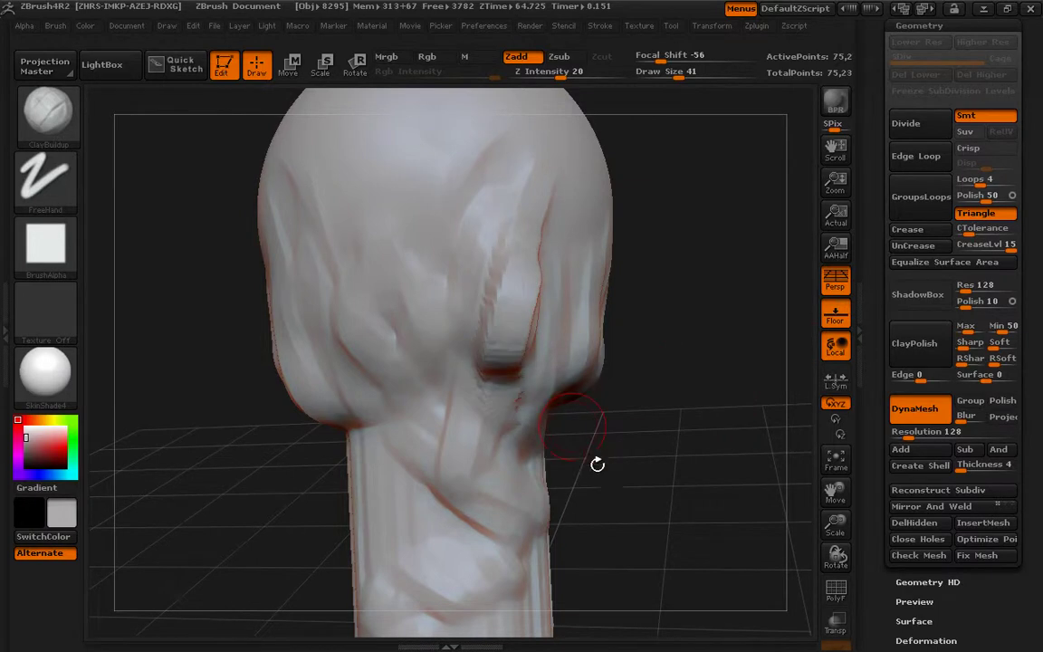
pyautogui.moveTo(640, 505); pyautogui.dragTo(288, 302)
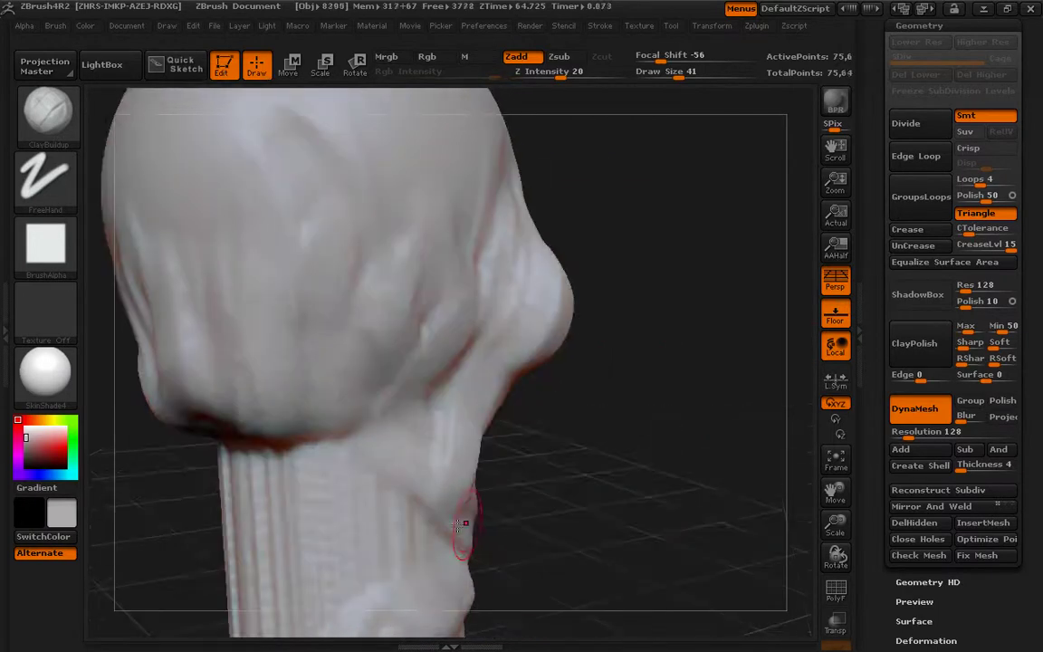
pyautogui.moveTo(647, 547)
pyautogui.mouseDown()
pyautogui.moveTo(634, 542)
pyautogui.moveTo(659, 558)
pyautogui.mouseUp()
pyautogui.click(1002, 401)
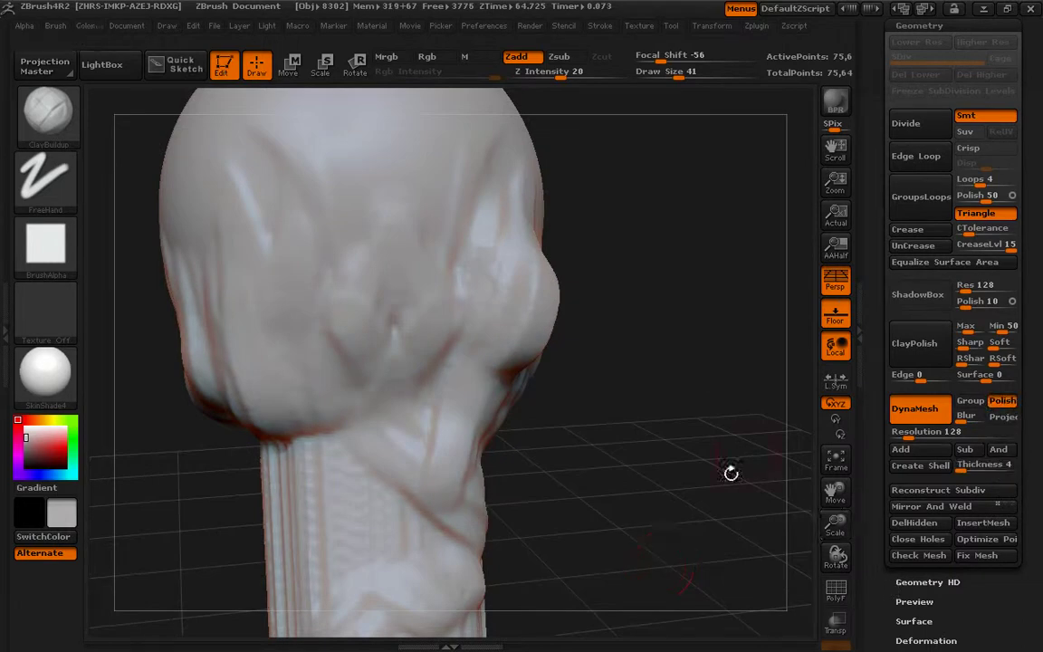
pyautogui.click(912, 344)
# Step: Switch DynaMesh Polish back on at resolution 128 and frame the whole head facing front
pyautogui.moveTo(724, 334); pyautogui.dragTo(796, 344)
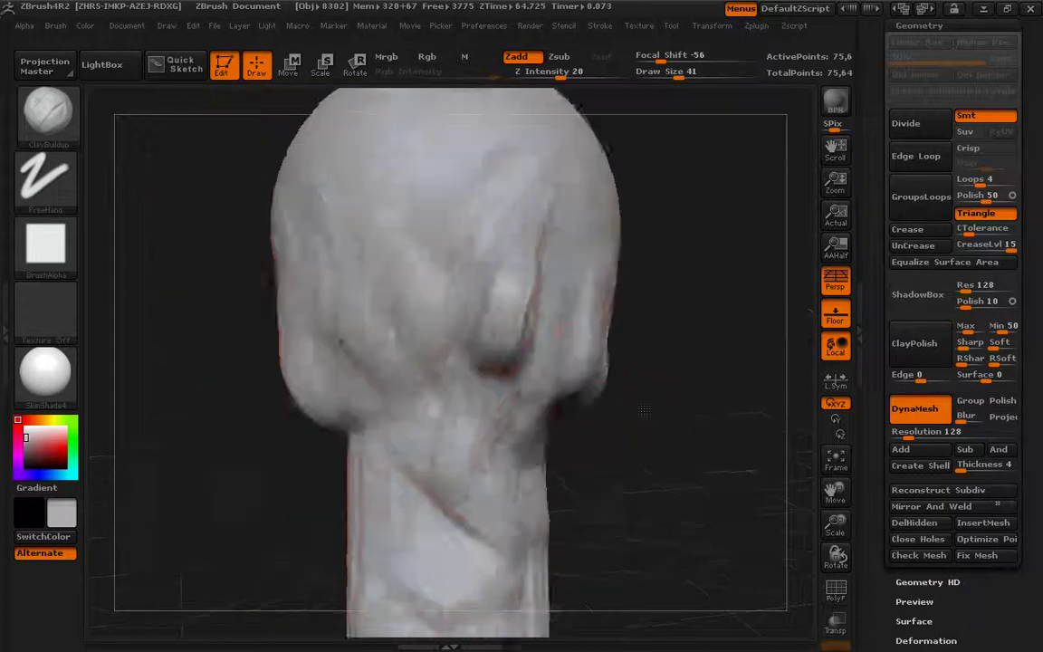
pyautogui.click(1008, 405)
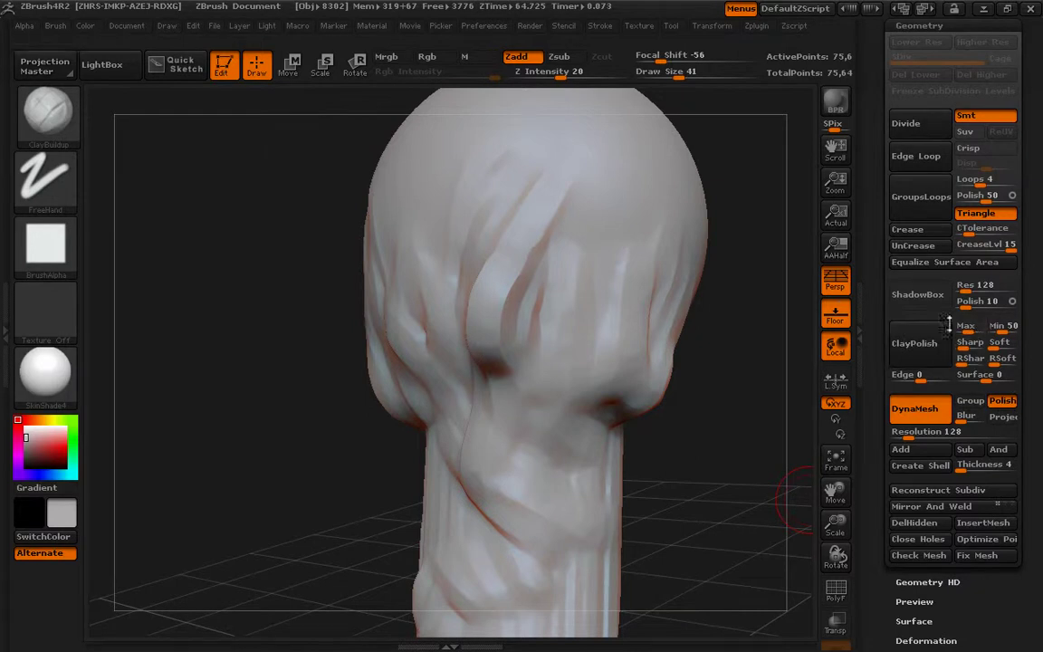
pyautogui.moveTo(718, 470); pyautogui.dragTo(635, 479)
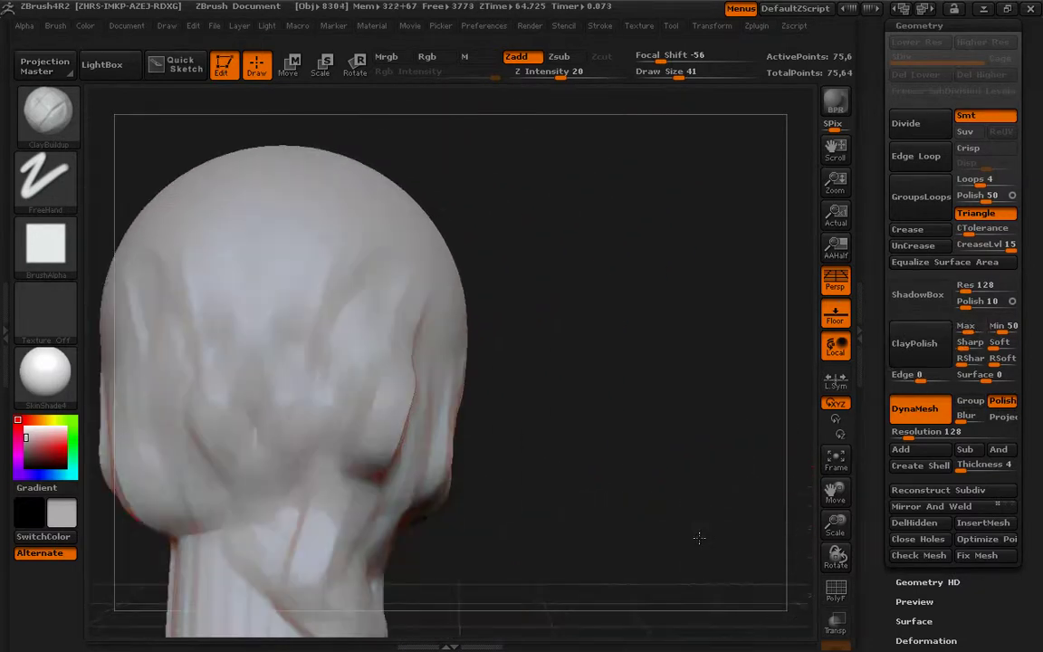
pyautogui.press('f')
pyautogui.moveTo(670, 512); pyautogui.dragTo(700, 355)
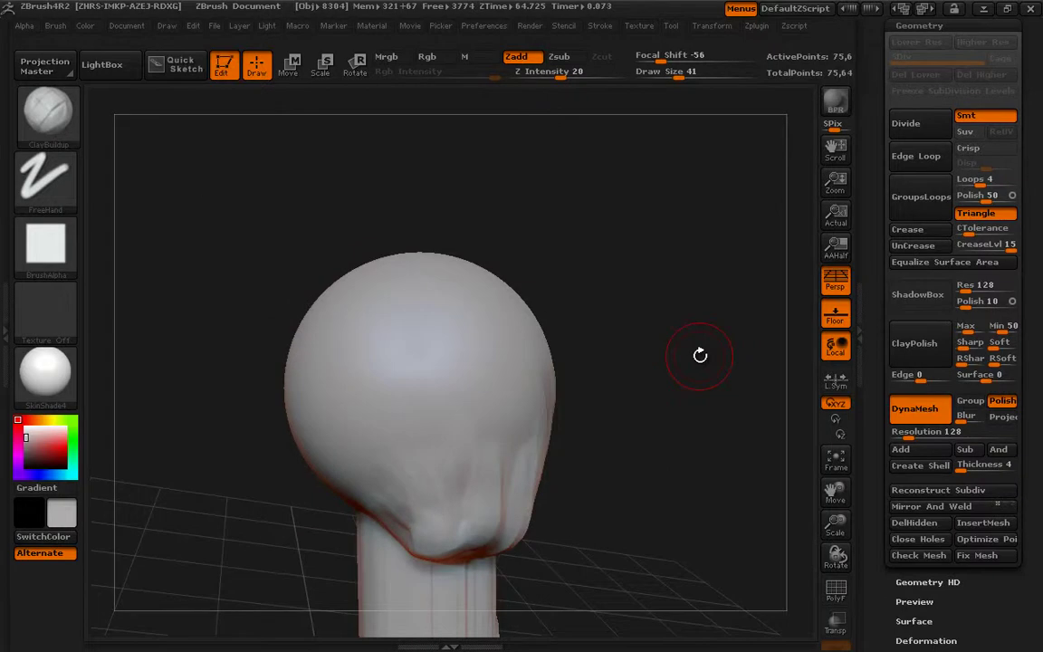
# Step: Sculpt and soften diagonal creases across the upper head and lower left side
pyautogui.moveTo(348, 330)
pyautogui.mouseDown()
pyautogui.moveTo(453, 475)
pyautogui.moveTo(471, 461)
pyautogui.mouseUp()
pyautogui.moveTo(380, 313)
pyautogui.mouseDown()
pyautogui.moveTo(494, 434)
pyautogui.moveTo(457, 381)
pyautogui.mouseUp()
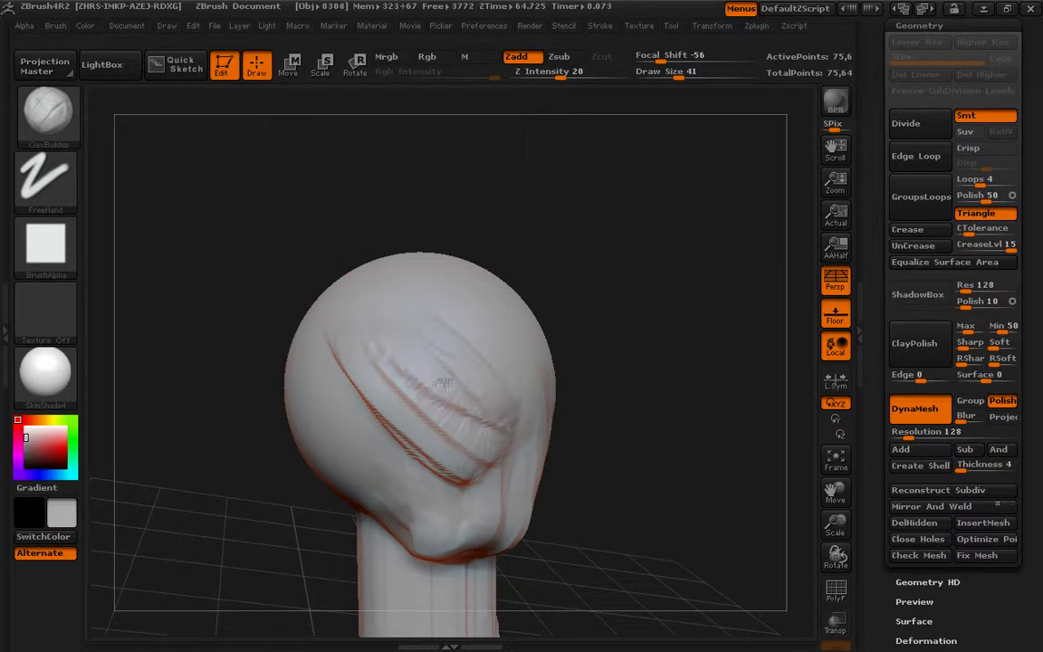
pyautogui.moveTo(312, 317); pyautogui.dragTo(466, 439)
pyautogui.moveTo(380, 339)
pyautogui.keyDown('shift'); pyautogui.mouseDown()
pyautogui.moveTo(496, 414)
pyautogui.moveTo(507, 400)
pyautogui.mouseUp(); pyautogui.keyUp('shift')
pyautogui.moveTo(262, 358)
pyautogui.mouseDown()
pyautogui.moveTo(398, 489)
pyautogui.moveTo(362, 485)
pyautogui.moveTo(366, 491)
pyautogui.mouseUp()
# Step: Add diagonal ClayBuildup strokes across the back of the head
pyautogui.moveTo(654, 522); pyautogui.dragTo(407, 489)
pyautogui.moveTo(254, 344)
pyautogui.mouseDown()
pyautogui.moveTo(314, 407)
pyautogui.moveTo(272, 503)
pyautogui.mouseUp()
pyautogui.moveTo(660, 502); pyautogui.dragTo(527, 471)
pyautogui.moveTo(604, 383)
pyautogui.mouseDown()
pyautogui.moveTo(609, 425)
pyautogui.moveTo(633, 428)
pyautogui.mouseUp()
pyautogui.moveTo(660, 381); pyautogui.dragTo(695, 428)
pyautogui.moveTo(534, 375); pyautogui.dragTo(480, 521)
pyautogui.moveTo(529, 489); pyautogui.dragTo(576, 399)
pyautogui.moveTo(530, 362); pyautogui.dragTo(463, 489)
pyautogui.moveTo(641, 496)
pyautogui.mouseDown()
pyautogui.moveTo(671, 500)
pyautogui.moveTo(585, 535)
pyautogui.mouseUp()
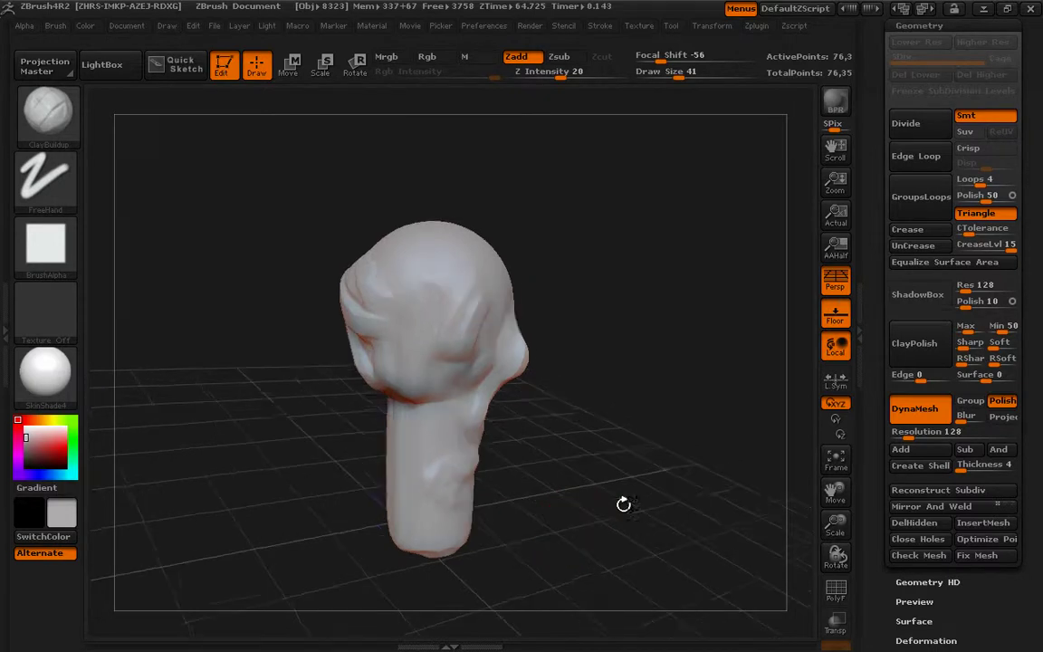
# Step: Insert four cylinders into the head with InsertCylinder, then remesh and clear the mask
pyautogui.click(45, 113)
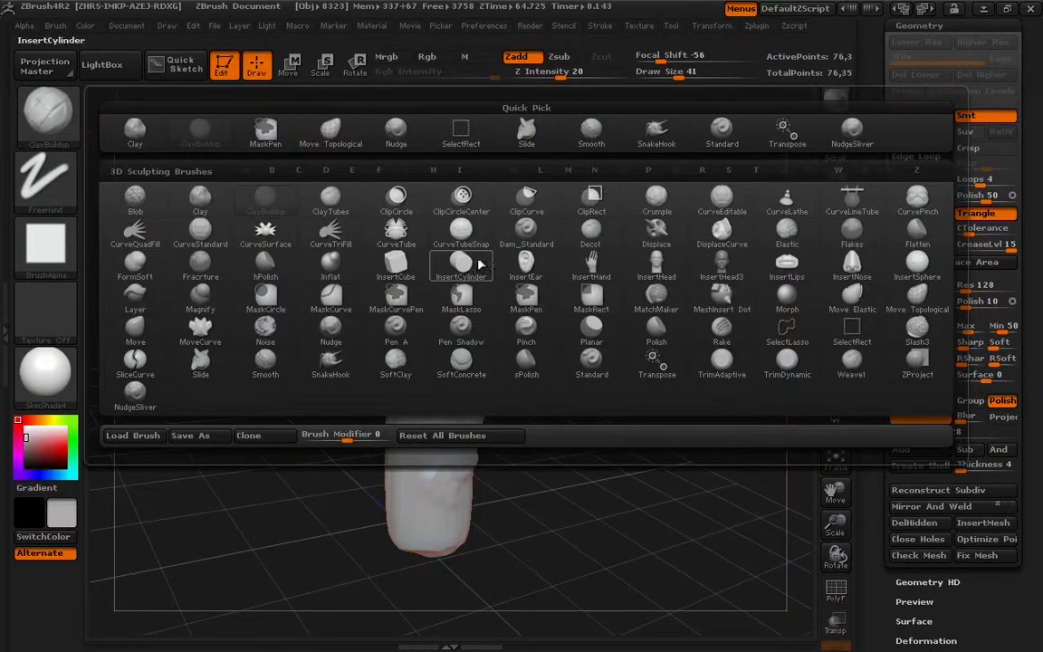
pyautogui.click(461, 264)
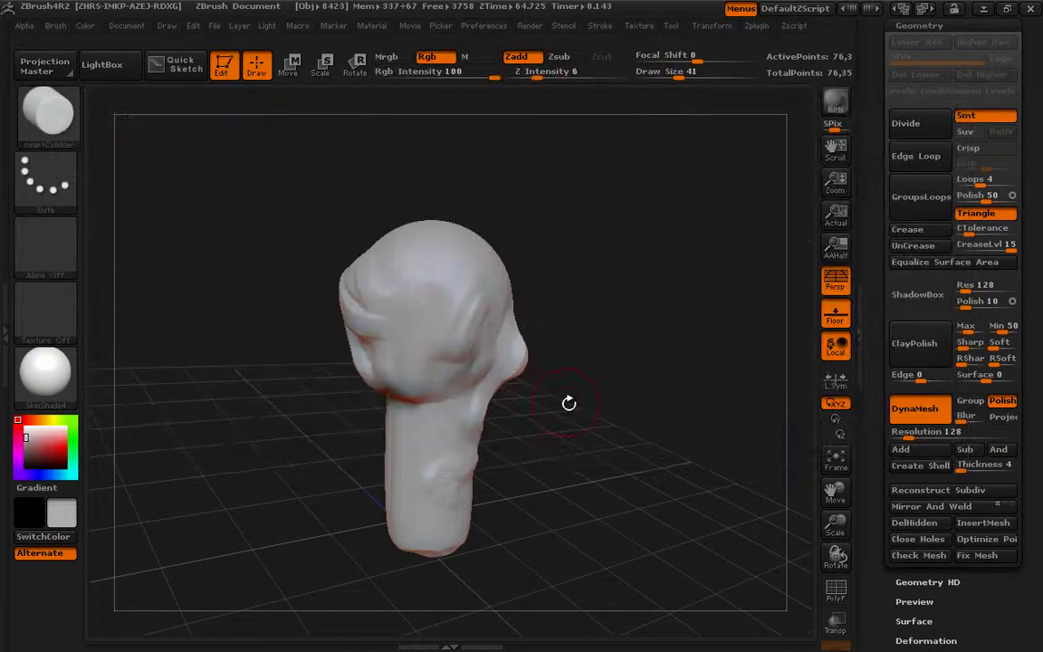
pyautogui.moveTo(434, 285); pyautogui.dragTo(448, 272)
pyautogui.moveTo(452, 344); pyautogui.dragTo(466, 357)
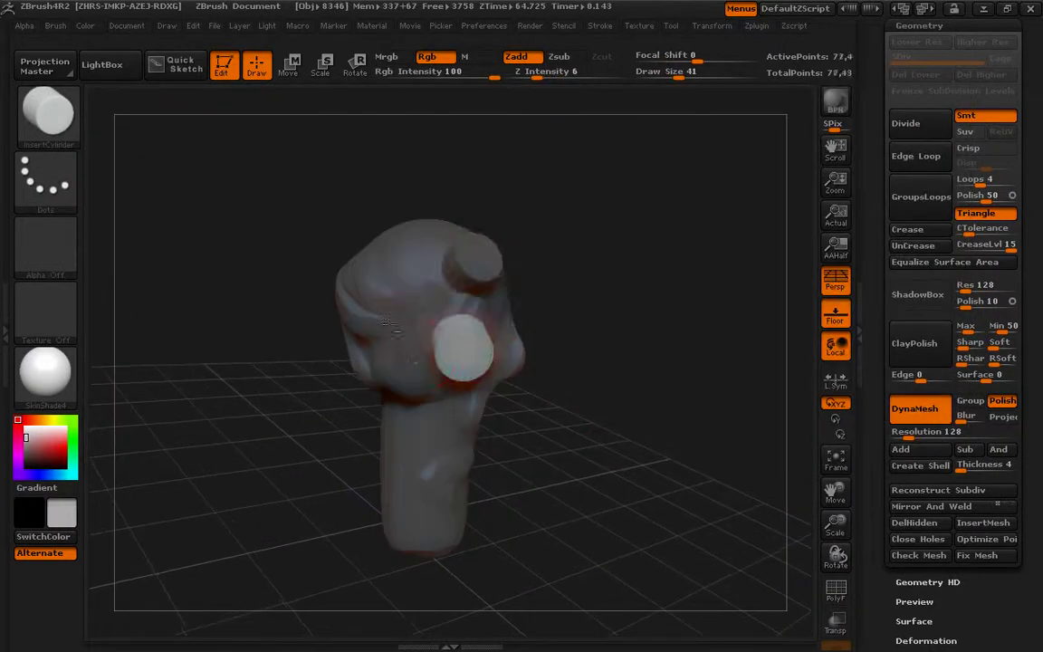
pyautogui.moveTo(385, 324); pyautogui.dragTo(371, 337)
pyautogui.moveTo(366, 258); pyautogui.dragTo(358, 240)
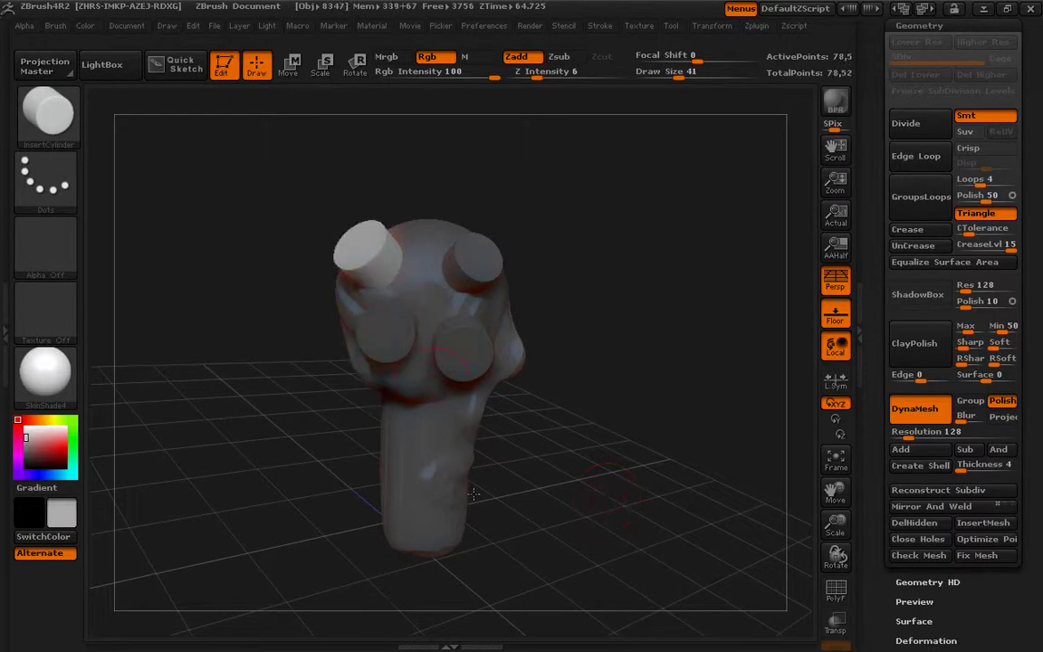
pyautogui.keyDown('ctrl'); pyautogui.moveTo(622, 400); pyautogui.dragTo(691, 431); pyautogui.keyUp('ctrl')
pyautogui.moveTo(620, 520)
pyautogui.mouseDown()
pyautogui.moveTo(607, 412)
pyautogui.moveTo(608, 472)
pyautogui.moveTo(647, 491)
pyautogui.moveTo(619, 489)
pyautogui.moveTo(677, 507)
pyautogui.moveTo(610, 455)
pyautogui.moveTo(383, 163)
pyautogui.mouseUp()
# Step: Insert two more cylinders on top and one on the lower right, then clear the mask
pyautogui.moveTo(312, 190); pyautogui.dragTo(317, 163)
pyautogui.moveTo(385, 190); pyautogui.dragTo(390, 177)
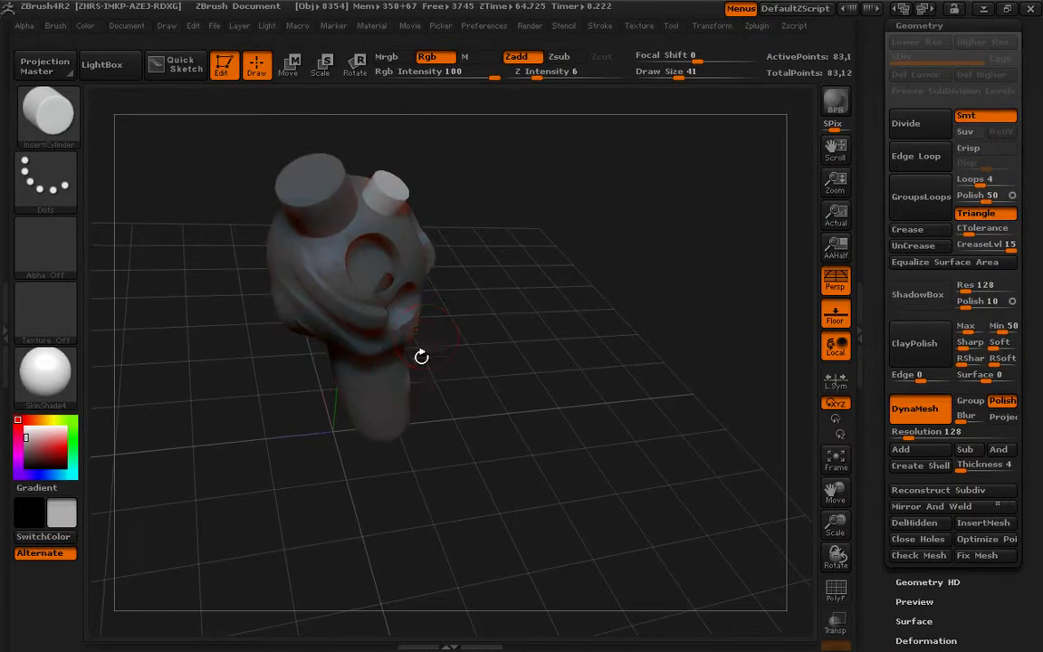
pyautogui.moveTo(427, 346); pyautogui.dragTo(442, 400)
pyautogui.moveTo(566, 447)
pyautogui.keyDown('ctrl'); pyautogui.mouseDown()
pyautogui.moveTo(573, 488)
pyautogui.moveTo(570, 458)
pyautogui.mouseUp(); pyautogui.keyUp('ctrl')
# Step: Build up ClayBuildup around the large top cylinder's base, with the polygroup wireframe shown temporarily
pyautogui.hotkey('shift', 'f')
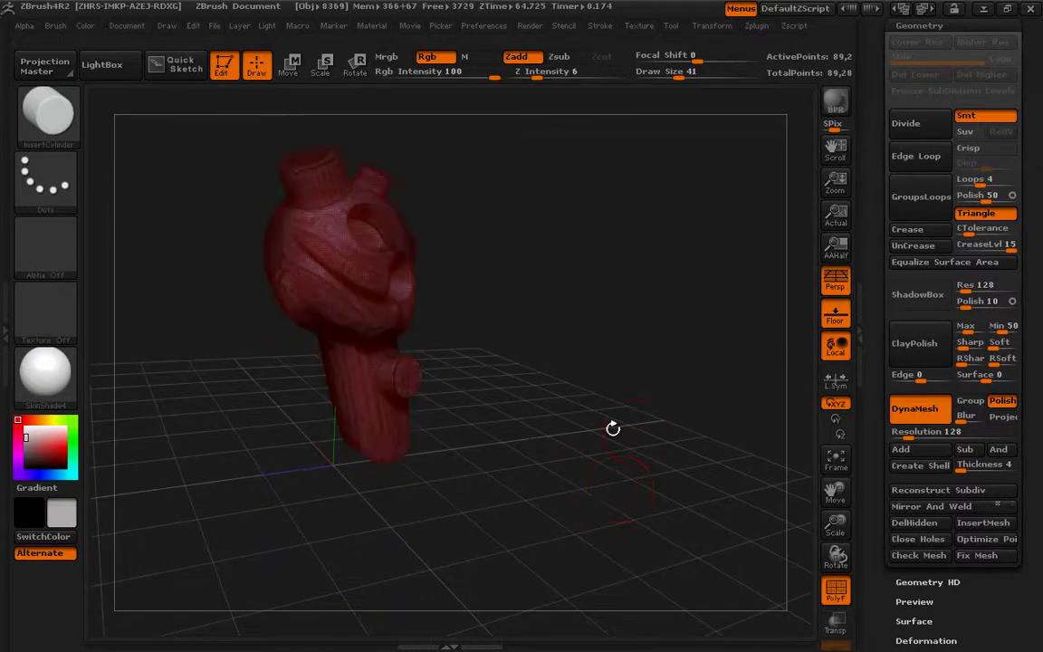
pyautogui.scroll(3, 423, 359)
pyautogui.scroll(3, 423, 359)
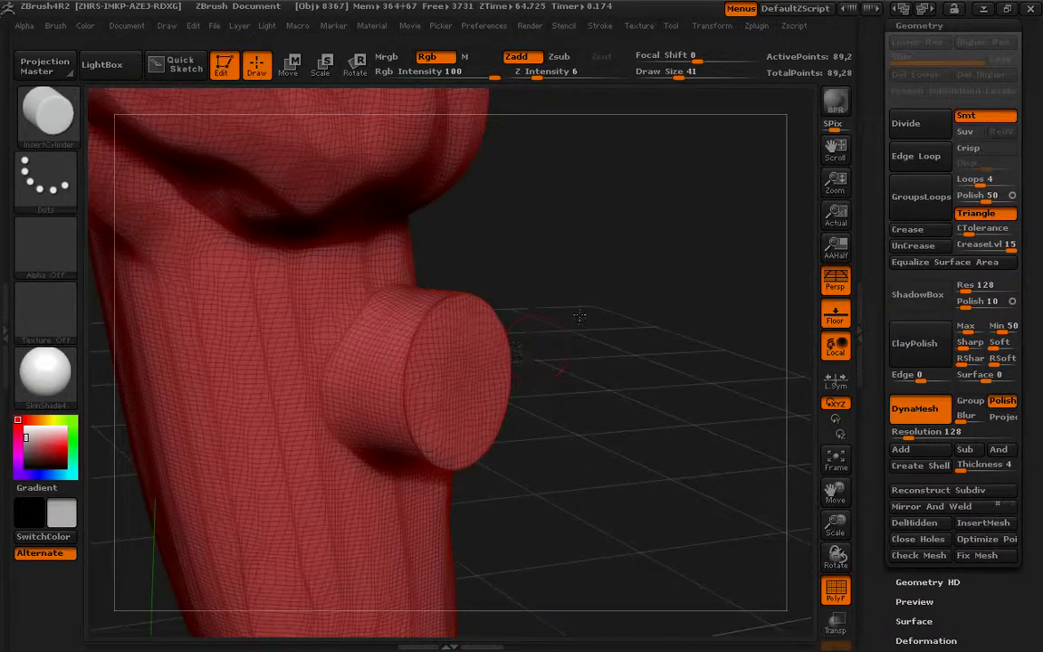
pyautogui.moveTo(572, 304); pyautogui.dragTo(414, 320)
pyautogui.moveTo(579, 278)
pyautogui.mouseDown()
pyautogui.moveTo(640, 365)
pyautogui.moveTo(628, 502)
pyautogui.moveTo(632, 371)
pyautogui.mouseUp()
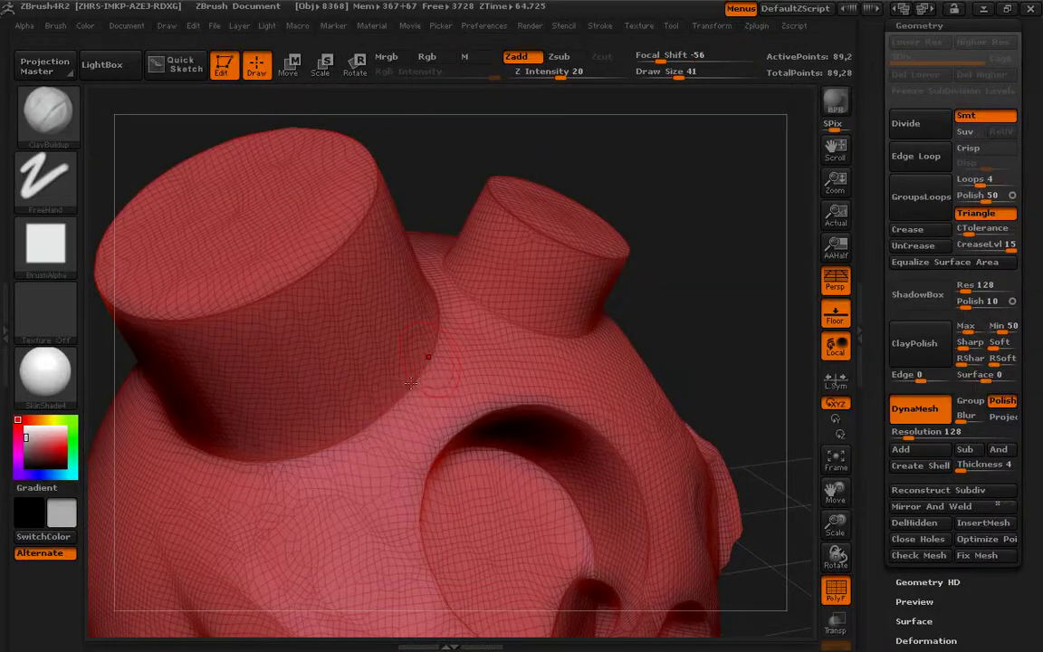
pyautogui.moveTo(411, 382)
pyautogui.mouseDown()
pyautogui.moveTo(359, 458)
pyautogui.moveTo(308, 416)
pyautogui.mouseUp()
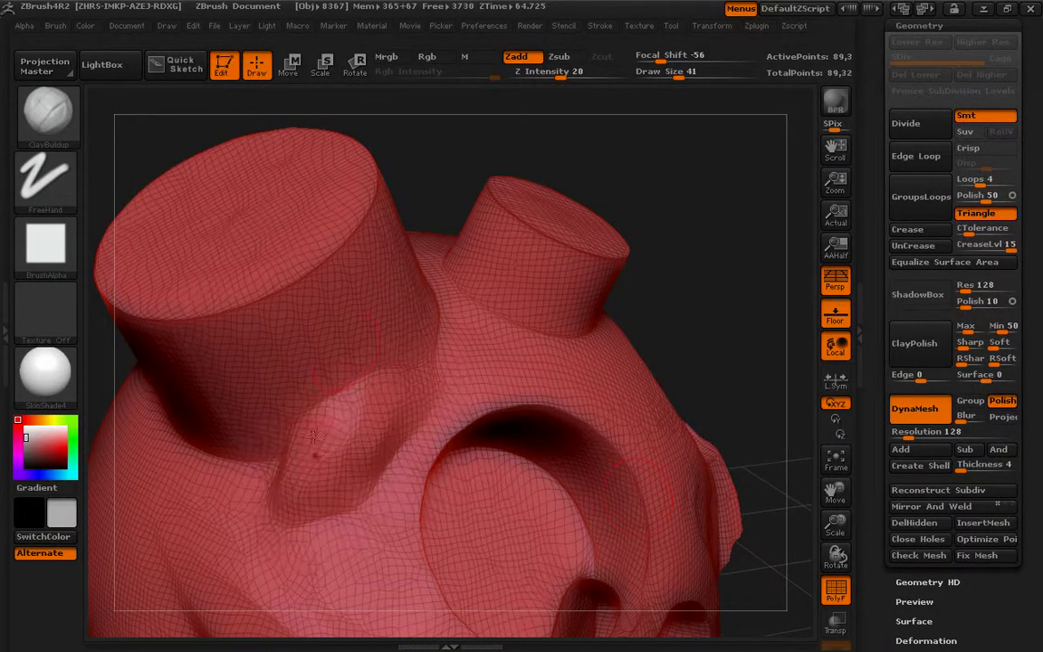
pyautogui.moveTo(746, 366); pyautogui.dragTo(586, 574)
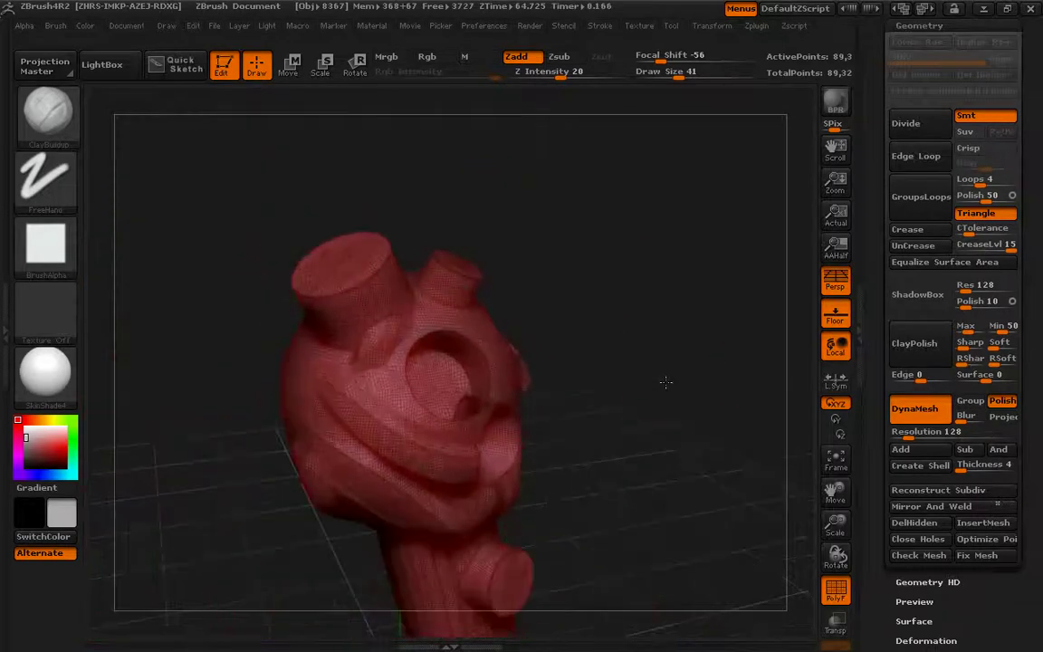
pyautogui.hotkey('shift', 'f')
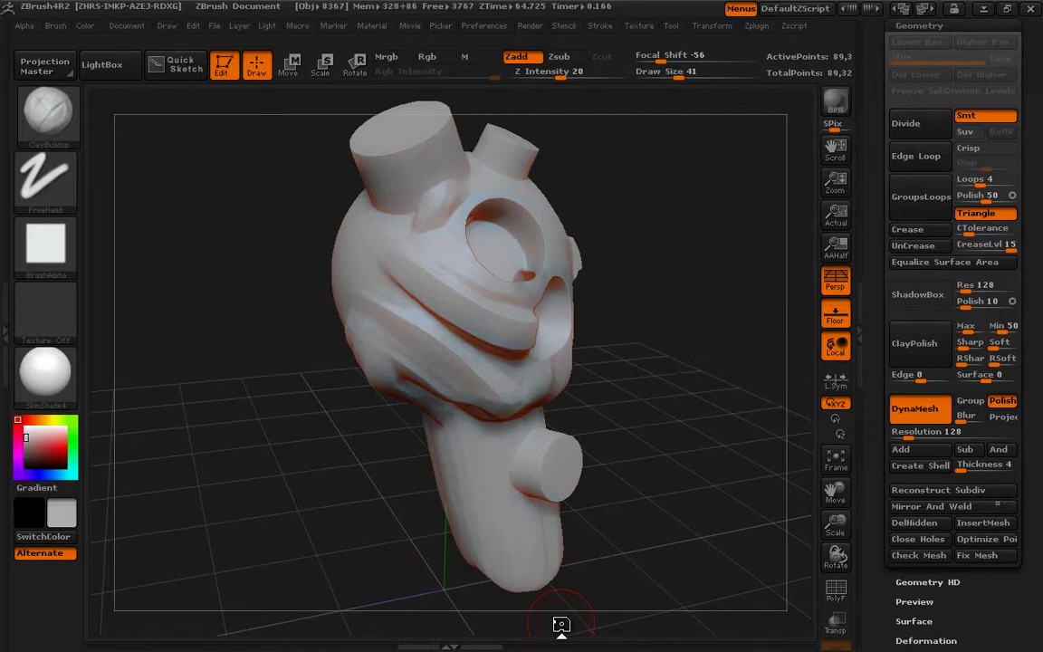
pyautogui.click(45, 367)
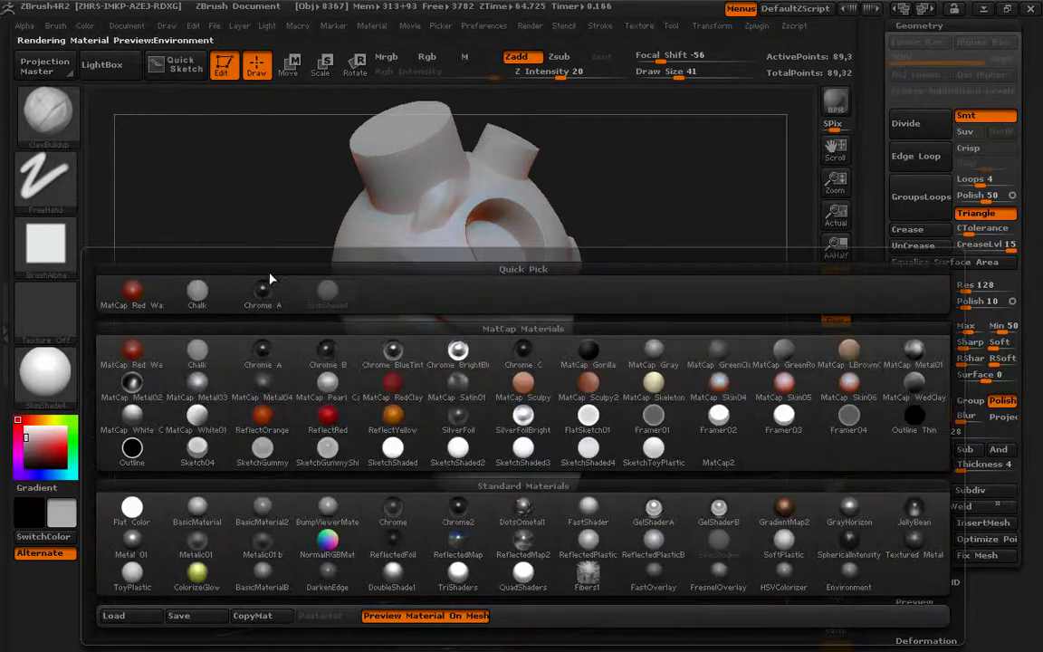
# Step: Apply MatCap GreenClay to the head, reorient the view, and show the 3D Sculpting Brushes library
pyautogui.click(717, 352)
pyautogui.moveTo(721, 530)
pyautogui.mouseDown()
pyautogui.moveTo(608, 540)
pyautogui.moveTo(671, 561)
pyautogui.mouseUp()
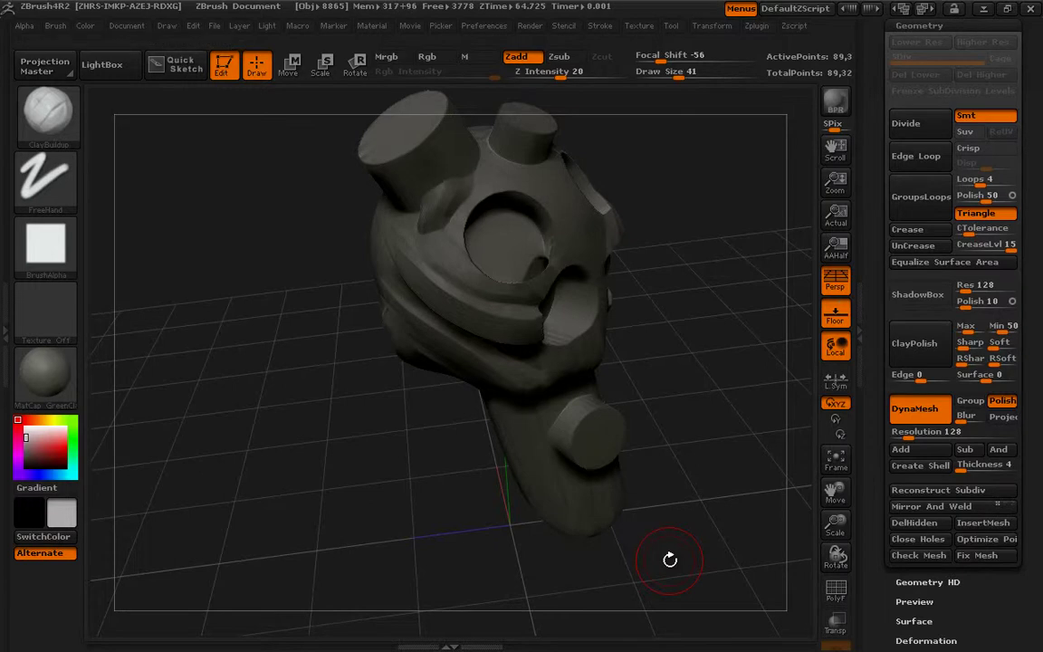
pyautogui.moveTo(668, 563)
pyautogui.mouseDown()
pyautogui.moveTo(609, 484)
pyautogui.moveTo(654, 445)
pyautogui.mouseUp()
pyautogui.press('b')
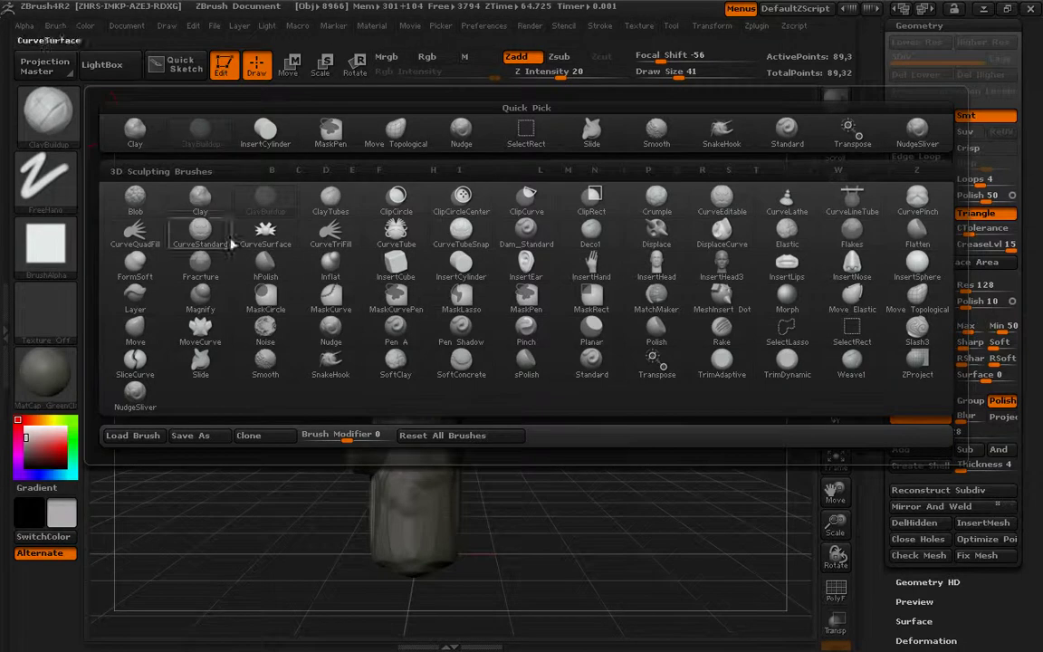
# Step: Draw two CurveTriFill wing panels out from the head, pulling the left wing's edge outward
pyautogui.click(317, 222)
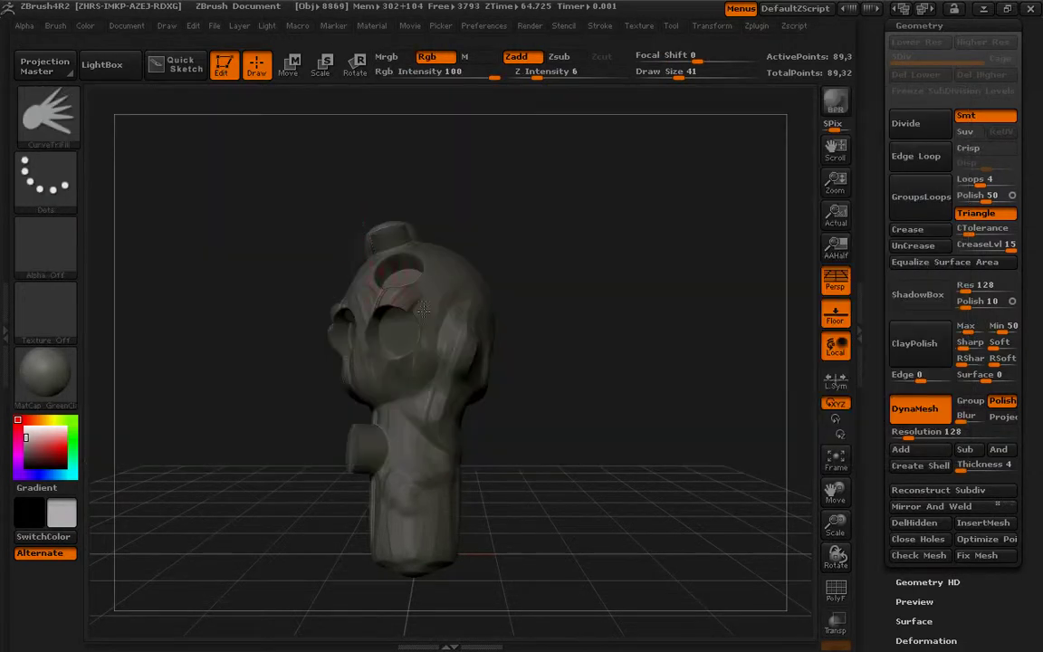
pyautogui.moveTo(472, 275); pyautogui.dragTo(477, 276)
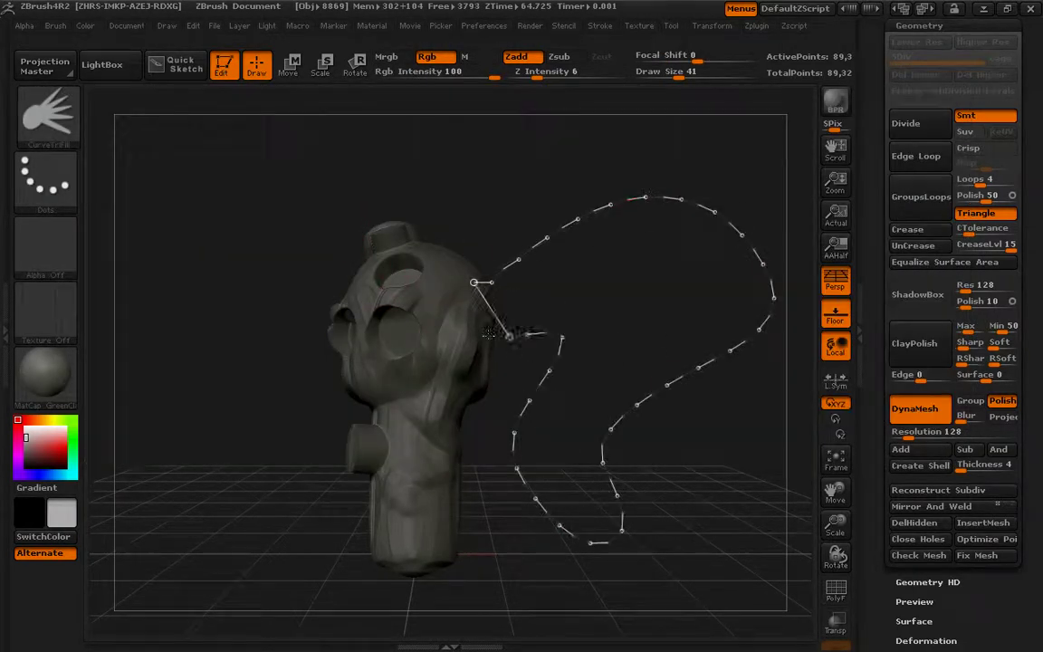
pyautogui.moveTo(670, 471)
pyautogui.mouseDown()
pyautogui.moveTo(706, 451)
pyautogui.moveTo(629, 409)
pyautogui.mouseUp()
pyautogui.moveTo(356, 298); pyautogui.dragTo(419, 342)
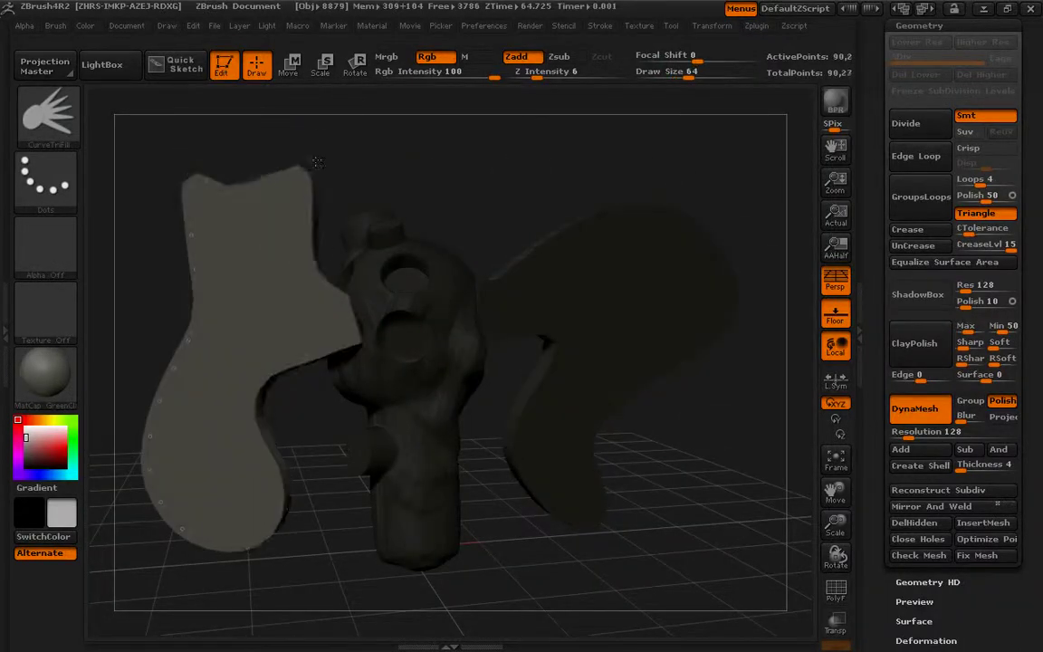
pyautogui.moveTo(196, 293); pyautogui.dragTo(135, 272)
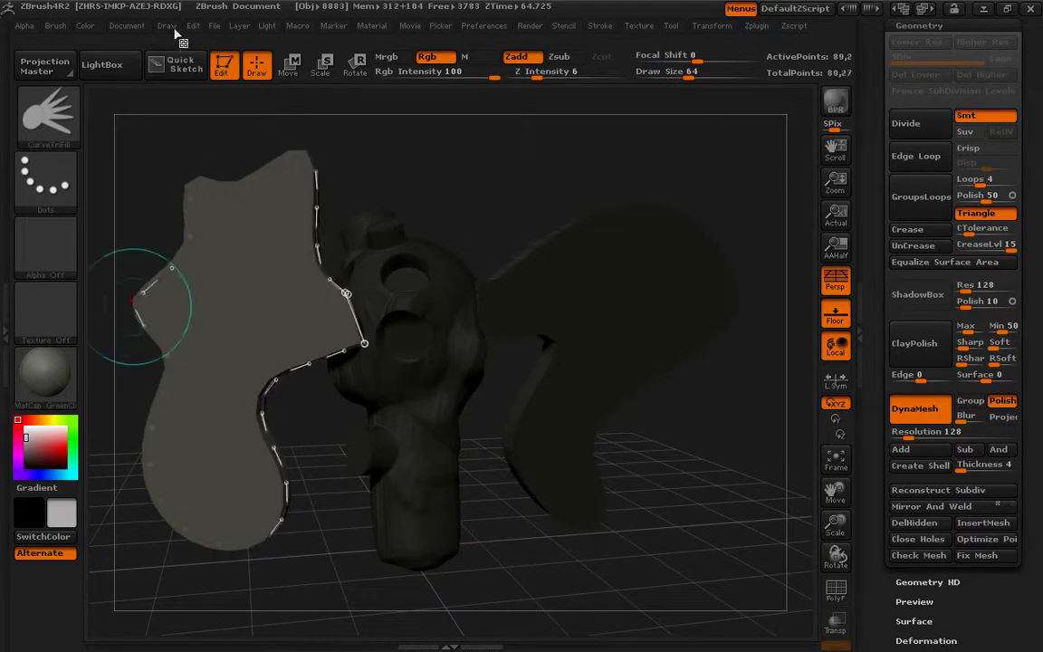
pyautogui.keyDown('shift'); pyautogui.click(697, 410); pyautogui.keyUp('shift')
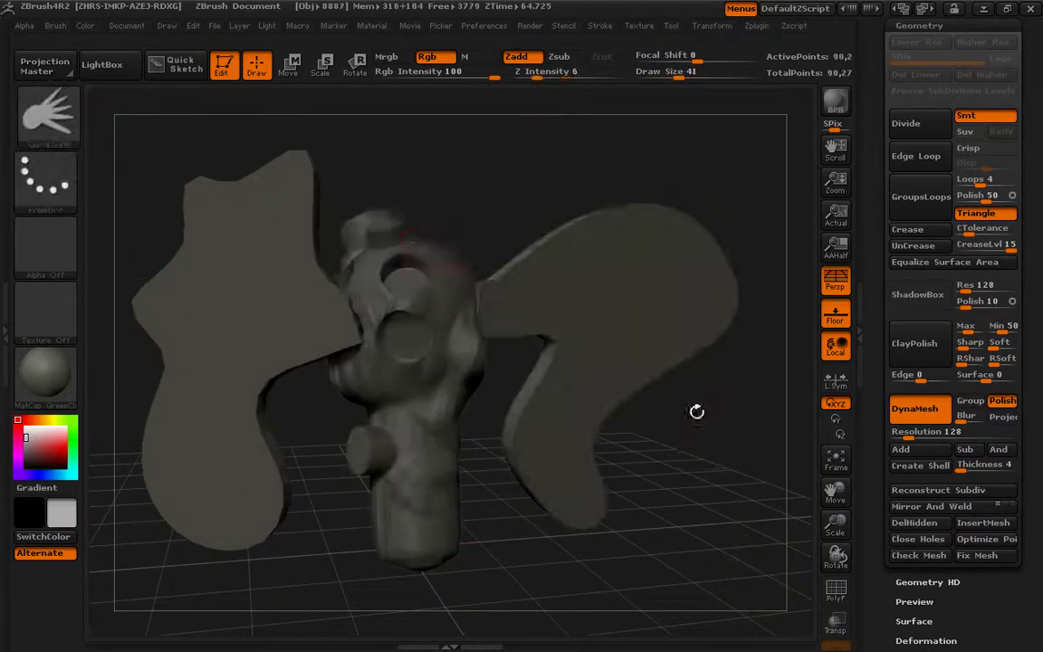
pyautogui.moveTo(719, 530)
pyautogui.mouseDown()
pyautogui.moveTo(503, 528)
pyautogui.moveTo(505, 549)
pyautogui.moveTo(384, 154)
pyautogui.mouseUp()
# Step: Switch back to ClayBuildup and lay clay ribbons from the cheek and face toward each wing
pyautogui.click(46, 111)
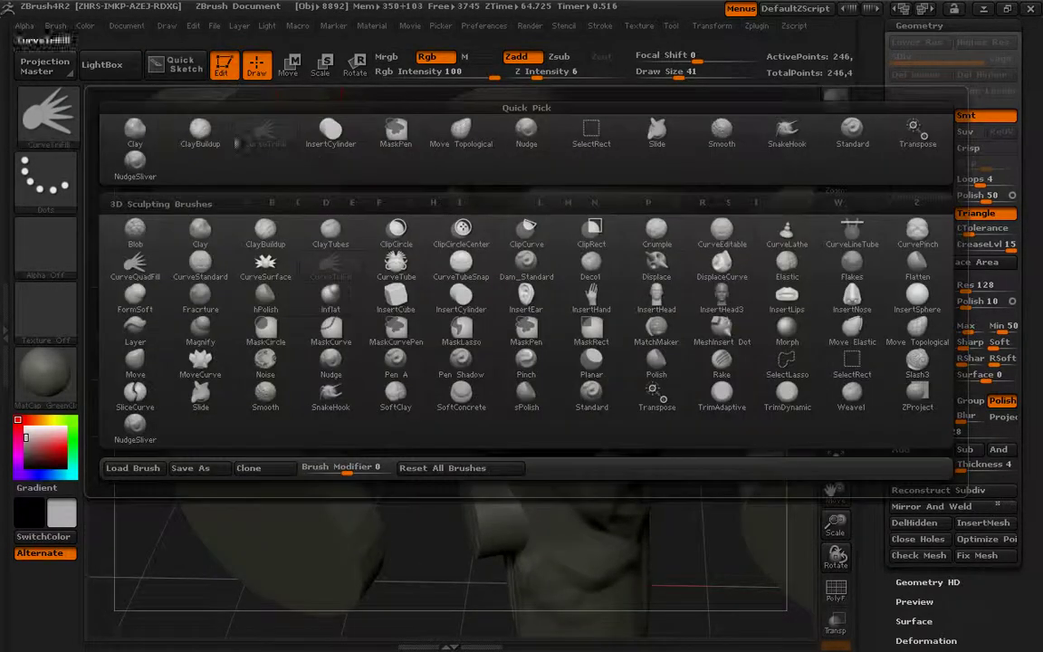
pyautogui.click(184, 120)
pyautogui.moveTo(438, 318)
pyautogui.mouseDown()
pyautogui.moveTo(402, 272)
pyautogui.moveTo(435, 298)
pyautogui.mouseUp()
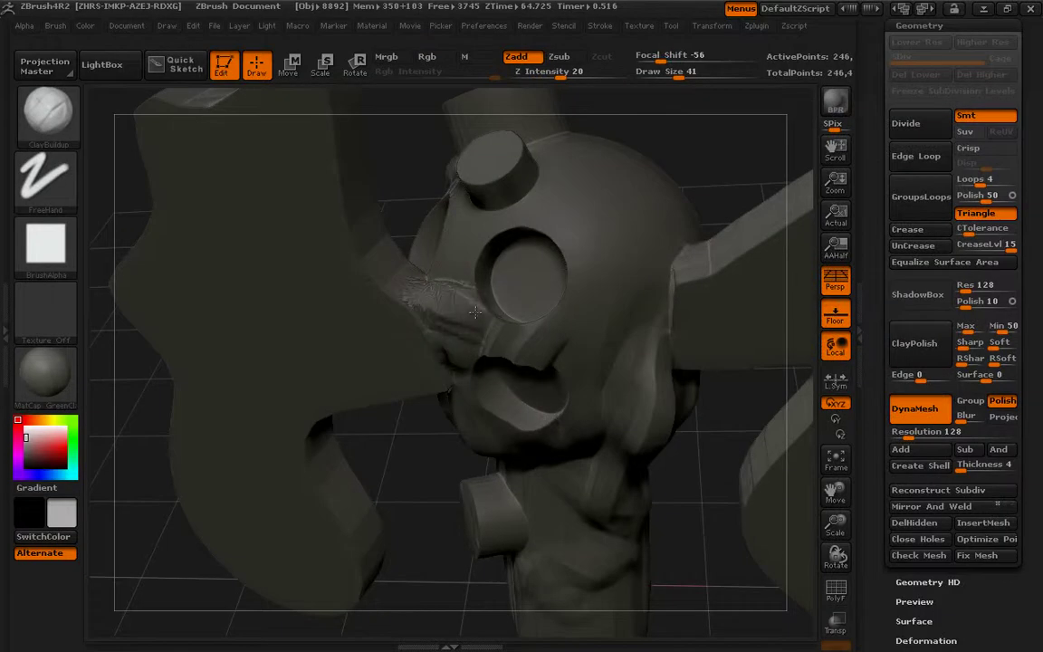
pyautogui.moveTo(739, 543); pyautogui.dragTo(618, 331)
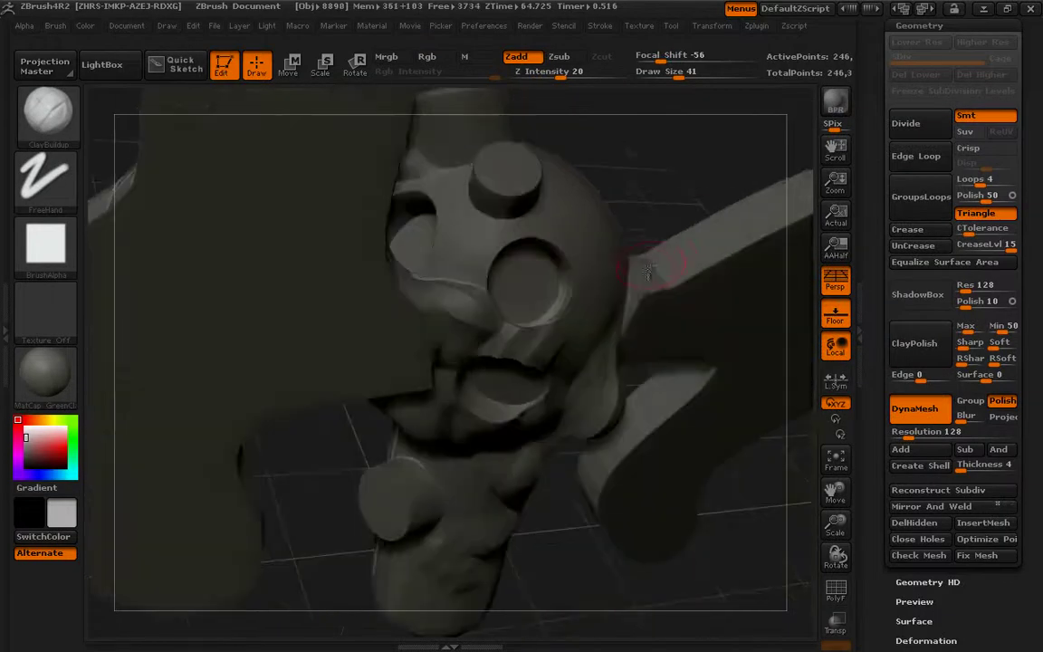
pyautogui.moveTo(722, 214); pyautogui.dragTo(670, 298)
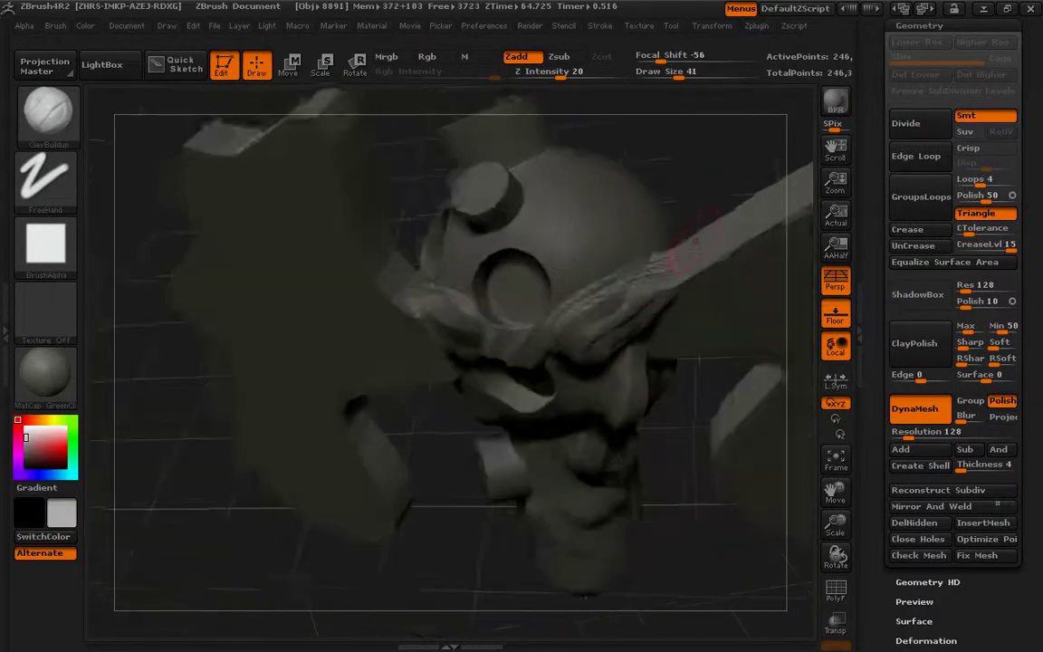
pyautogui.moveTo(534, 304); pyautogui.dragTo(674, 290)
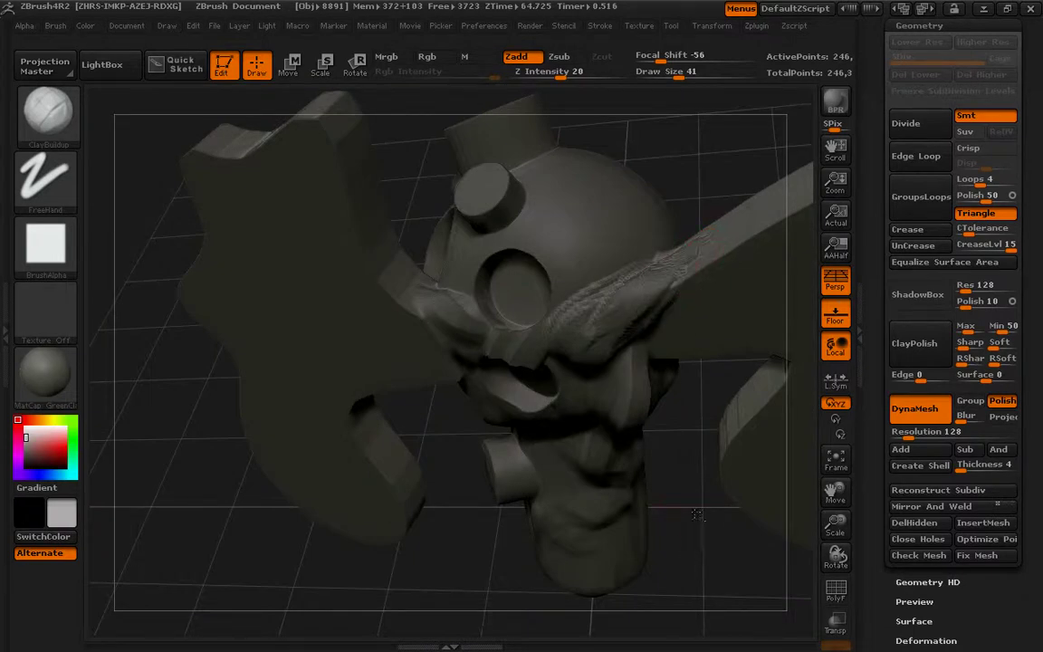
pyautogui.moveTo(693, 541); pyautogui.dragTo(719, 541)
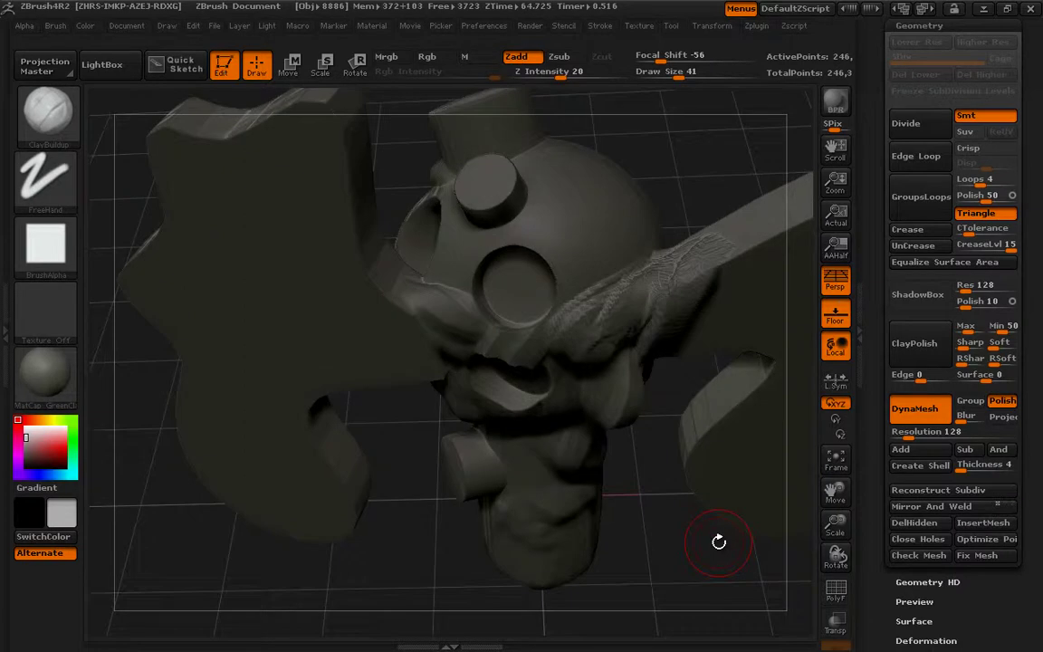